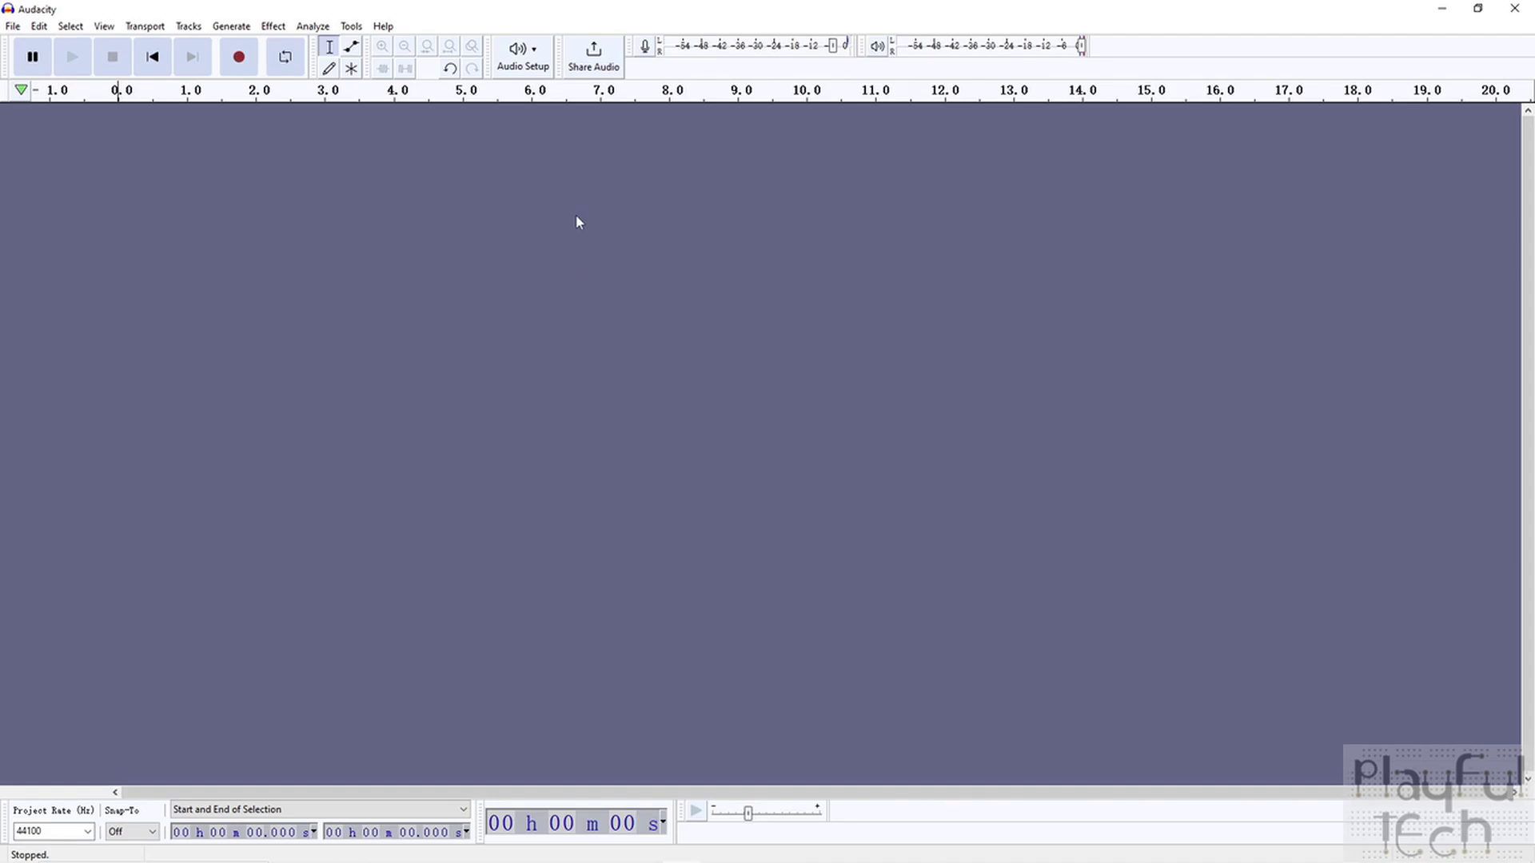
- Check the available recording devices and set the recording channels to 1 (Mono)
click(522, 54)
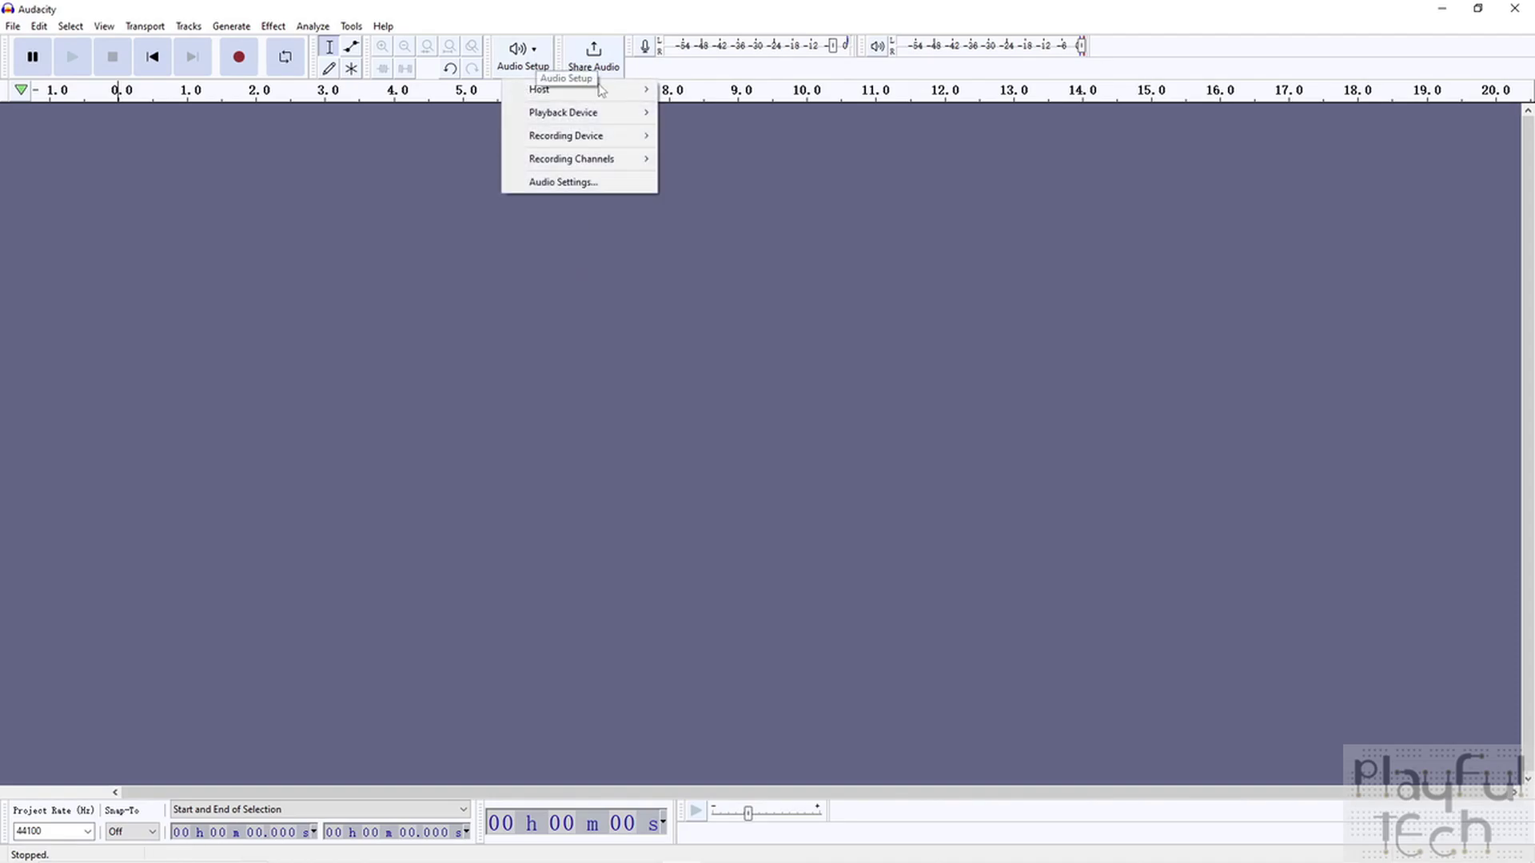
mouse_move(608, 94)
mouse_move(588, 137)
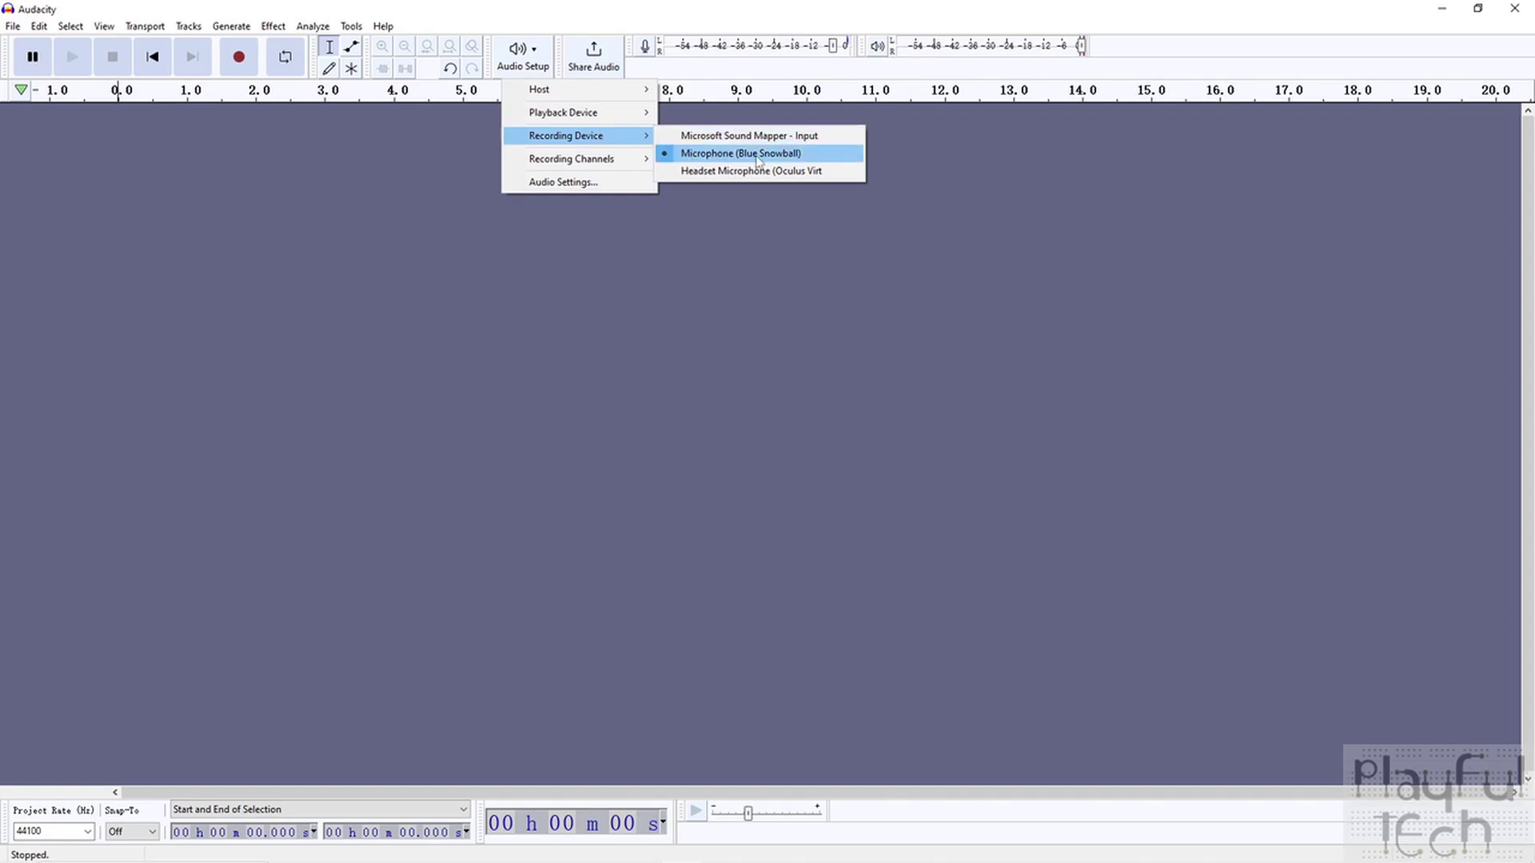
mouse_move(614, 167)
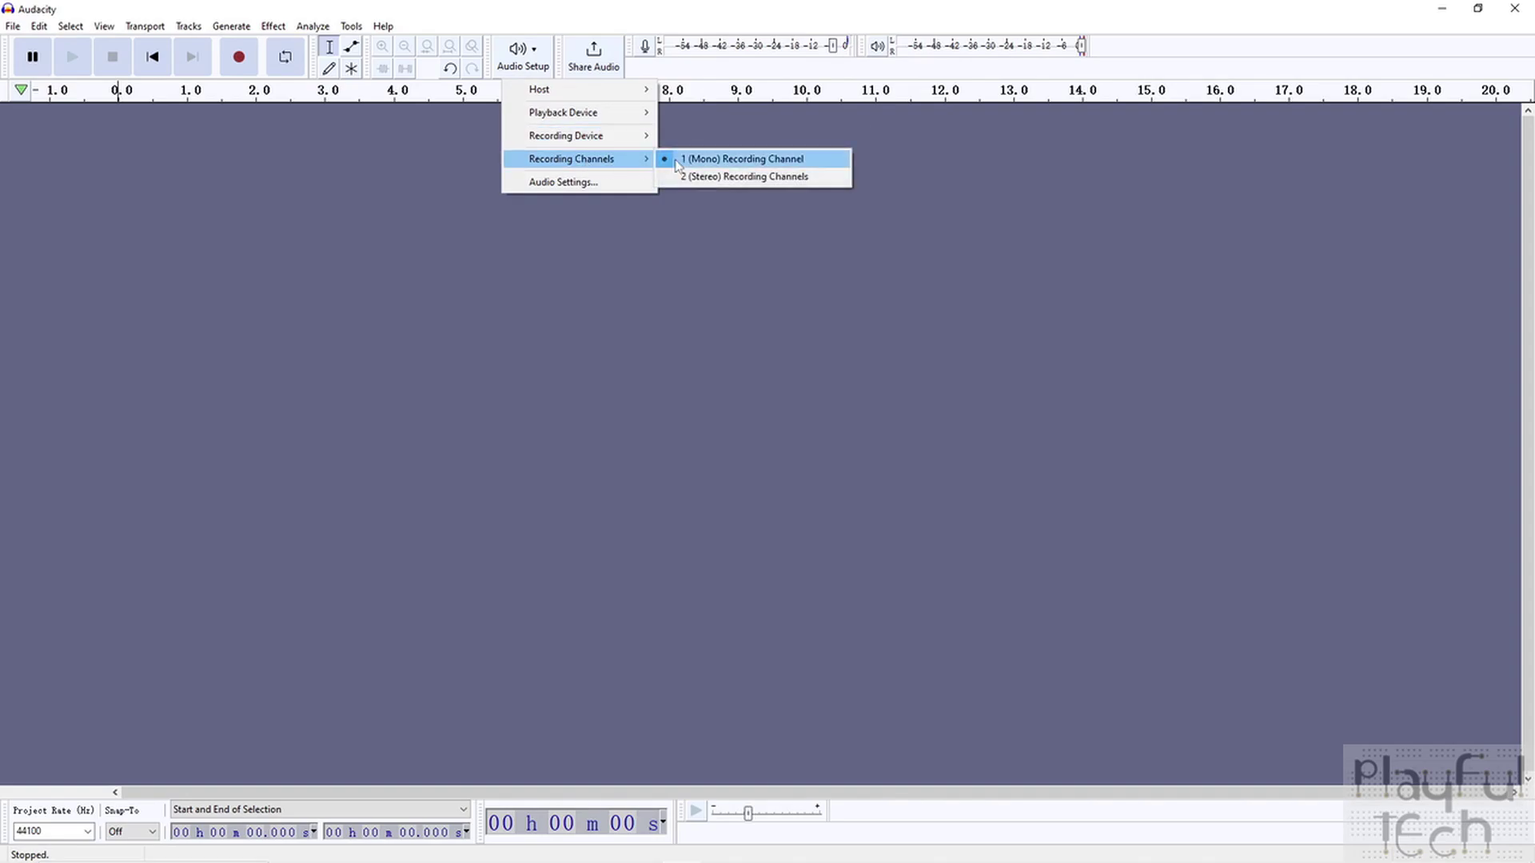
click(764, 165)
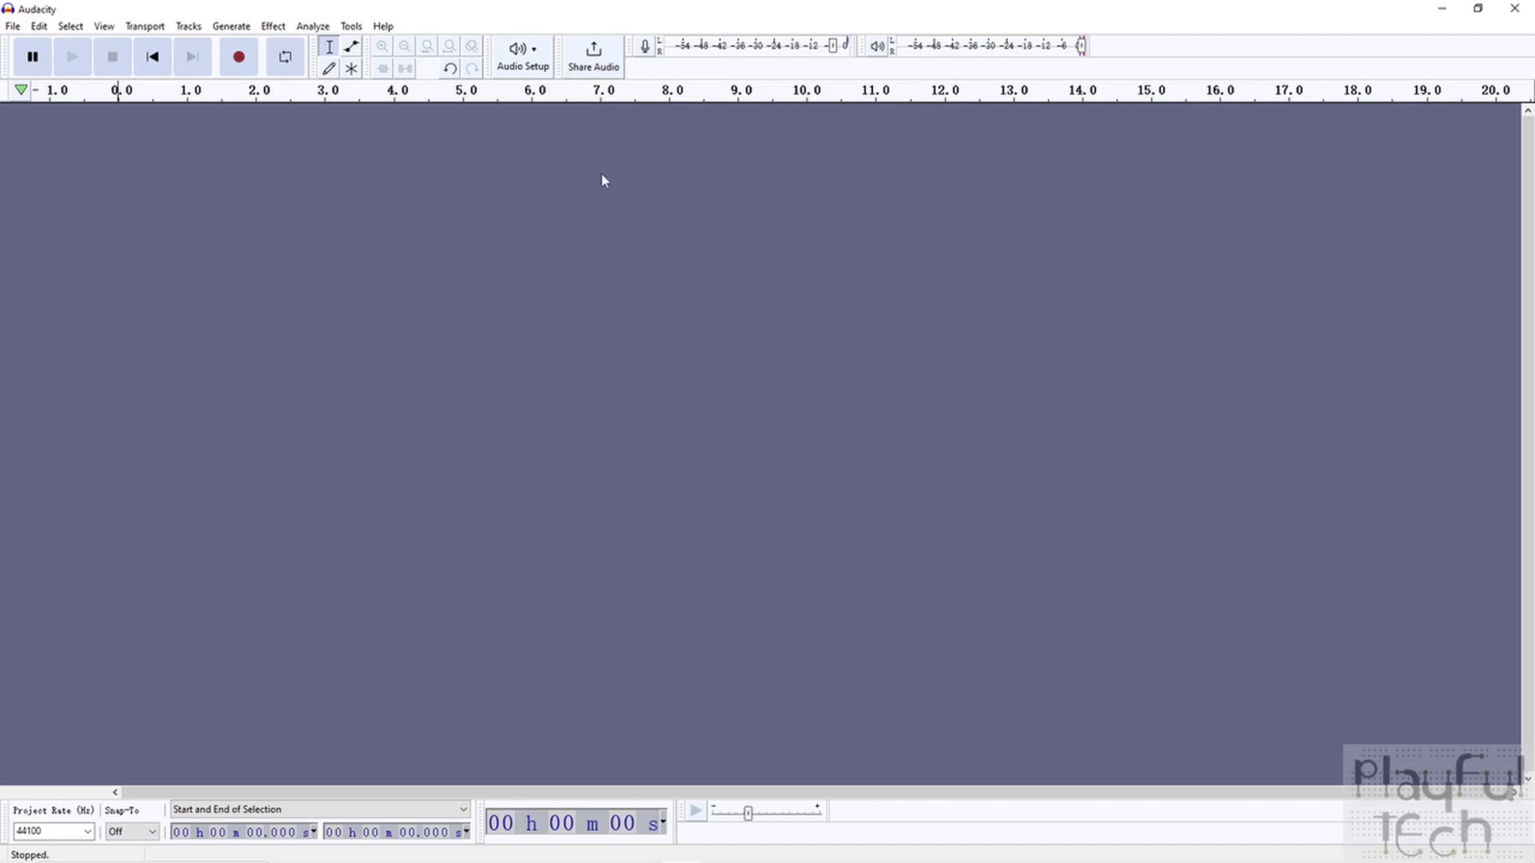
- Record a spoken voice clip about 6.2 seconds long, stop the recording and play it back
click(248, 68)
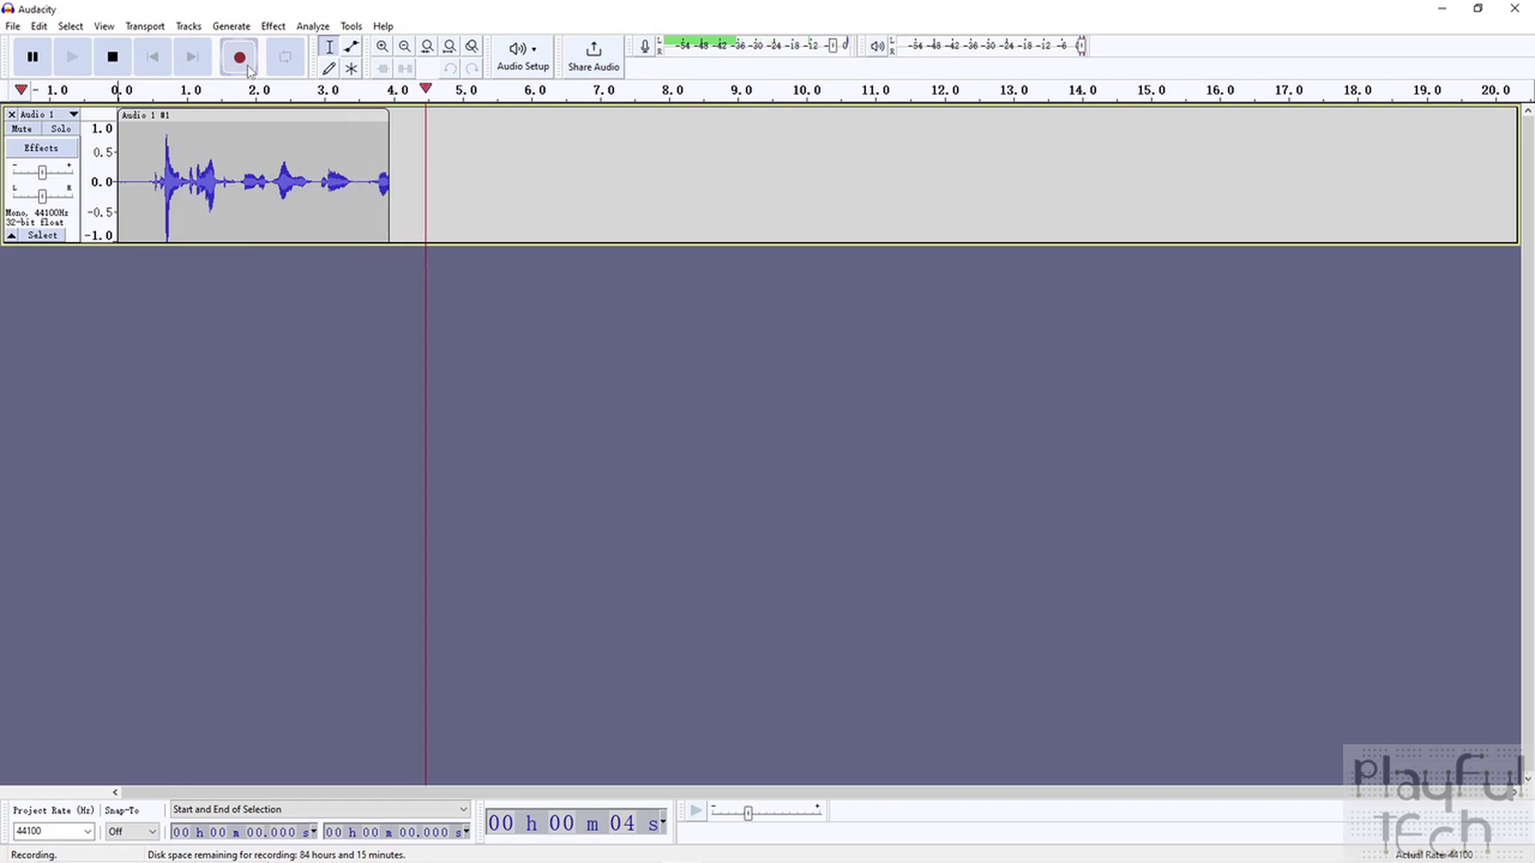
key(space)
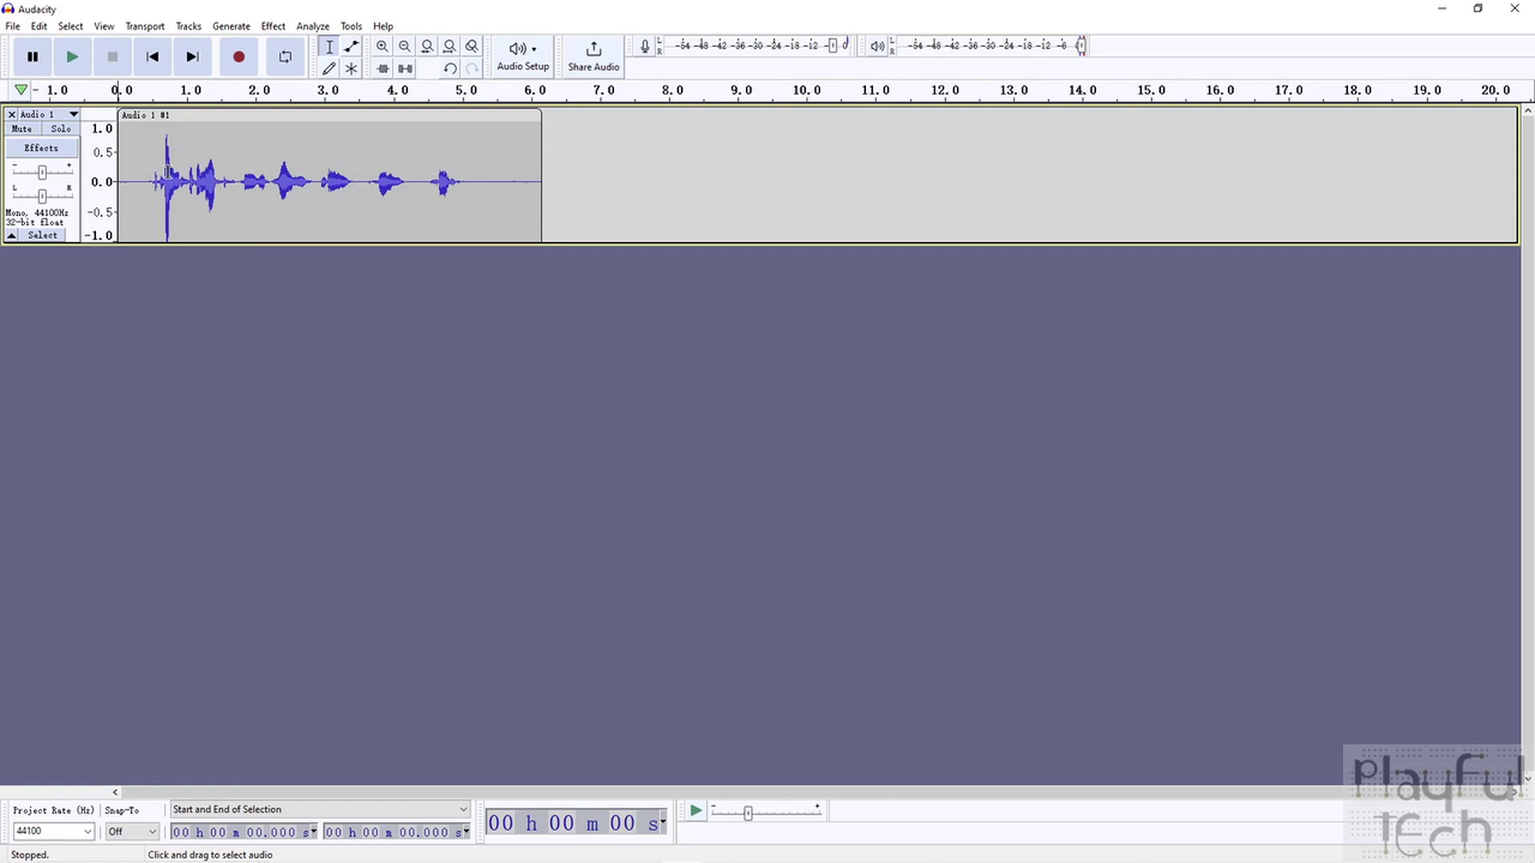
click(80, 57)
- Delete the silence after about 5.1 s and the first 0.43 s to trim both ends of the recording
drag(468, 174, 542, 183)
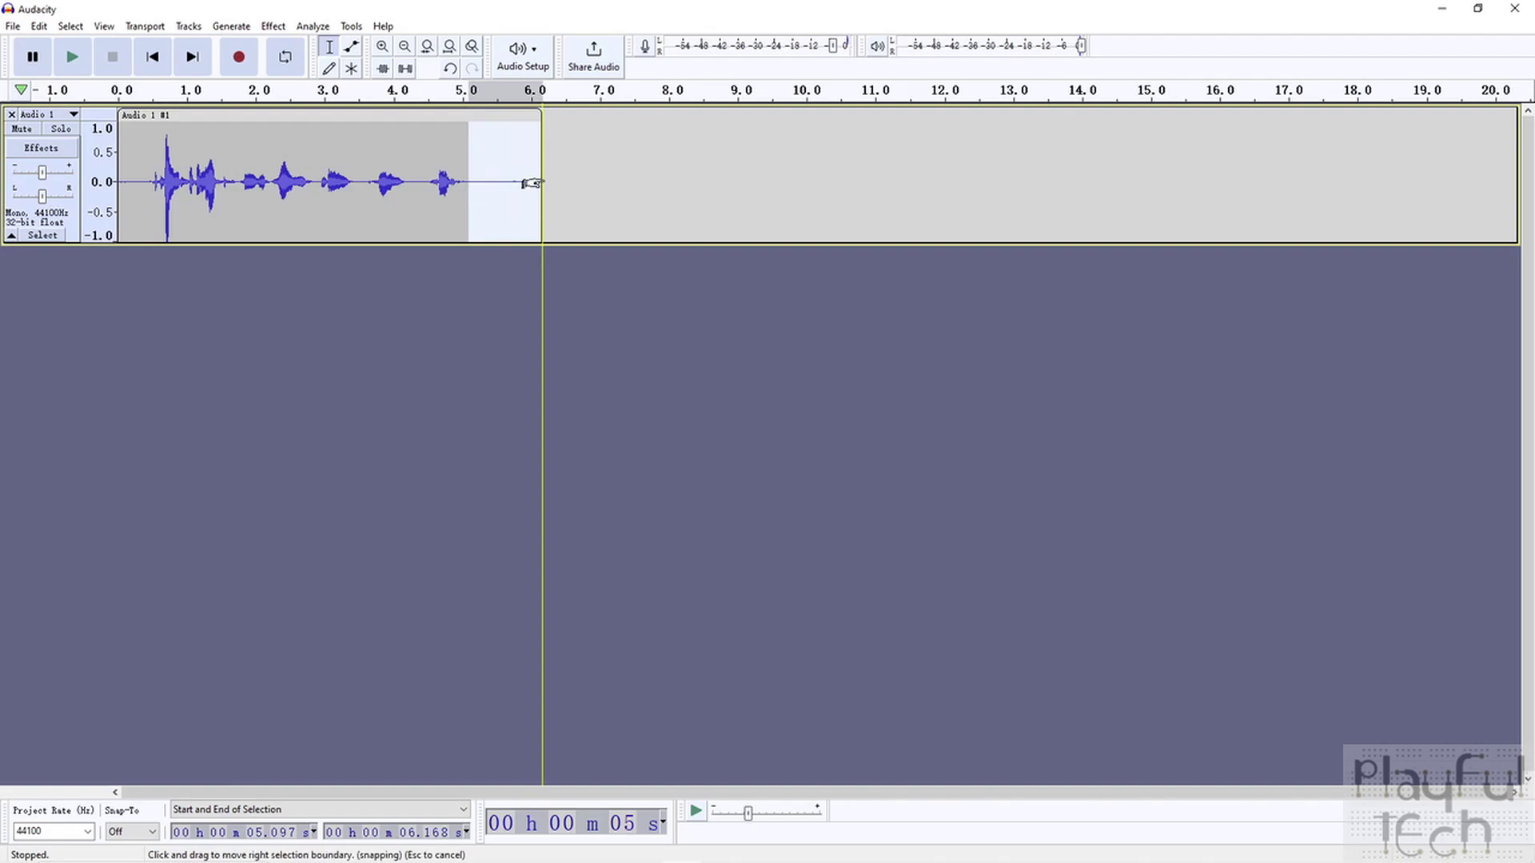
click(38, 27)
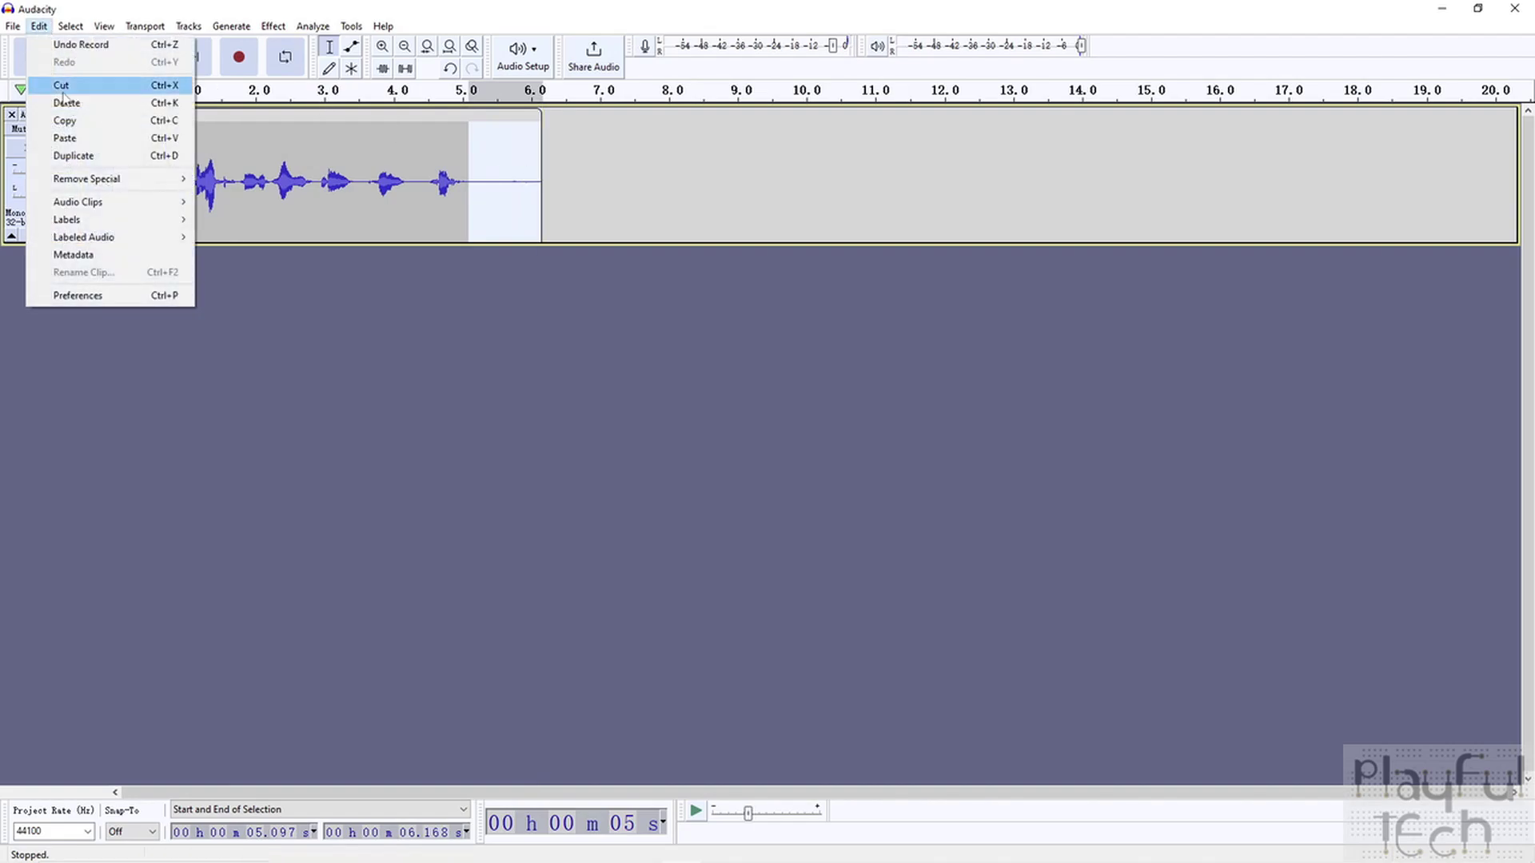
click(67, 103)
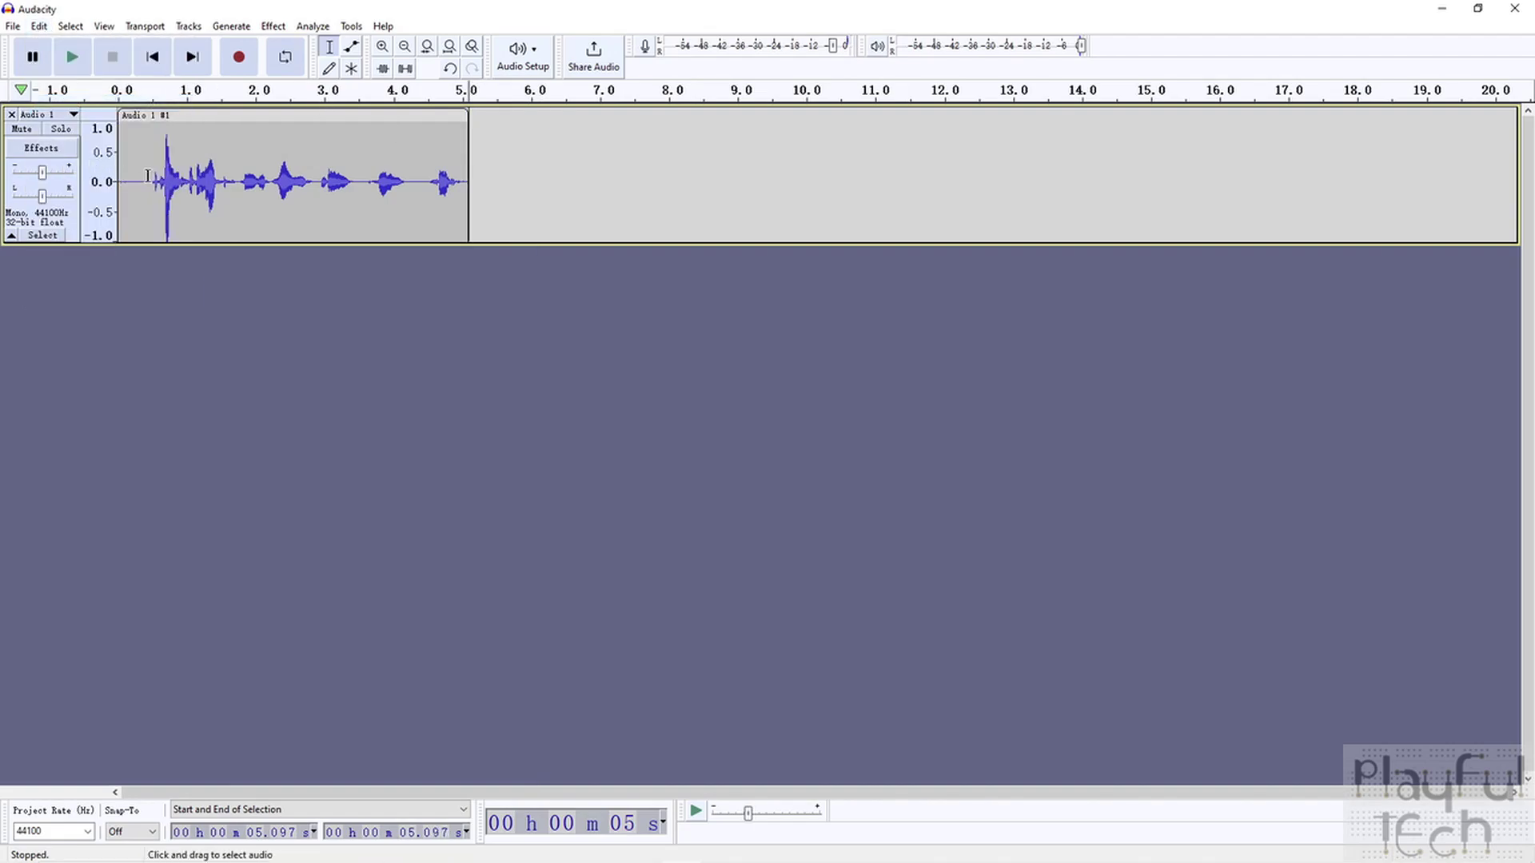
drag(148, 174, 116, 177)
click(38, 26)
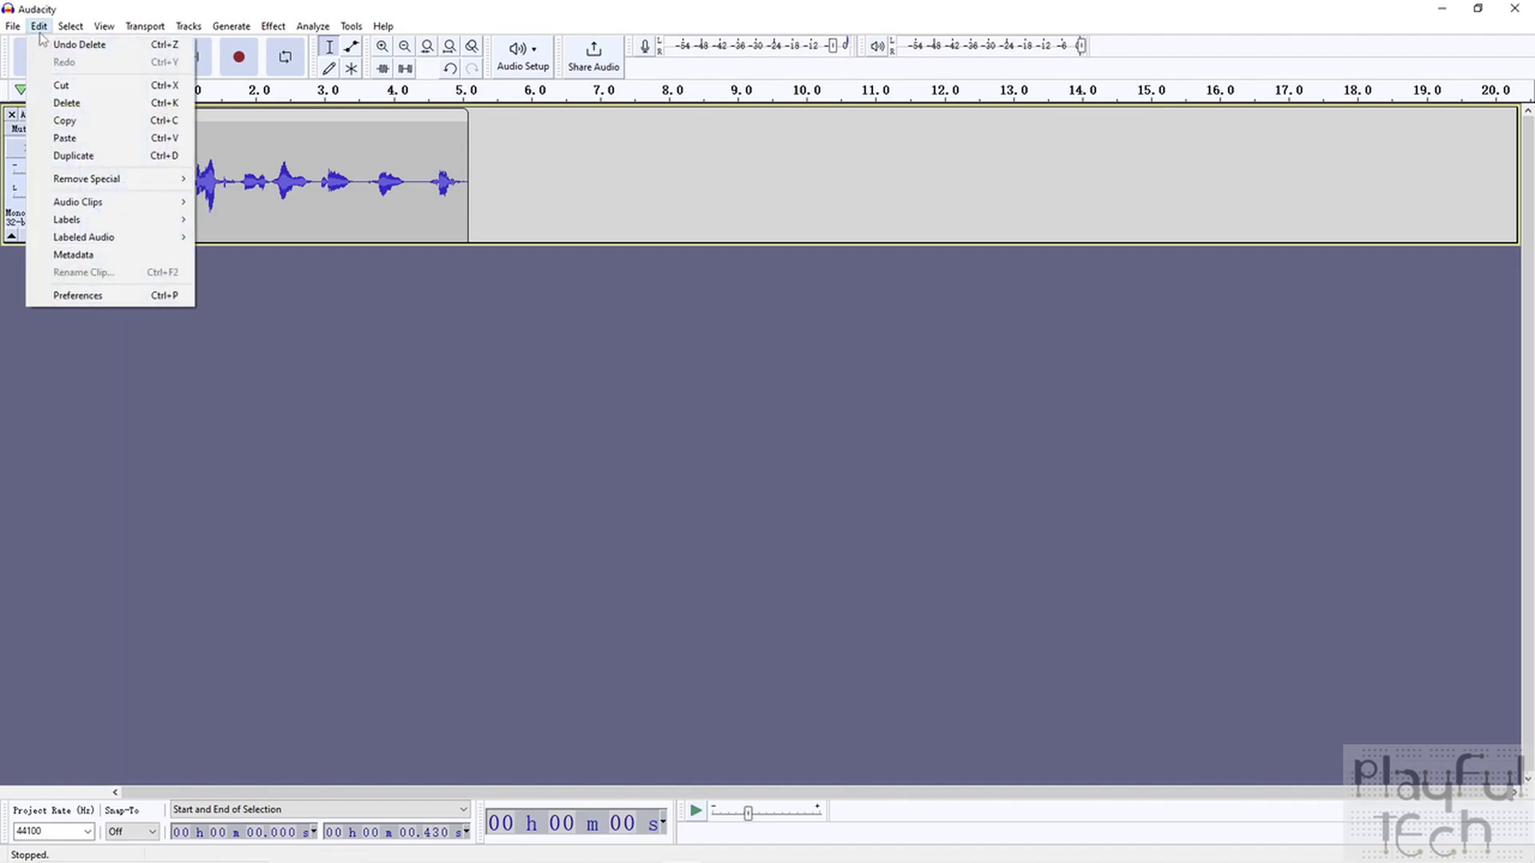
click(76, 103)
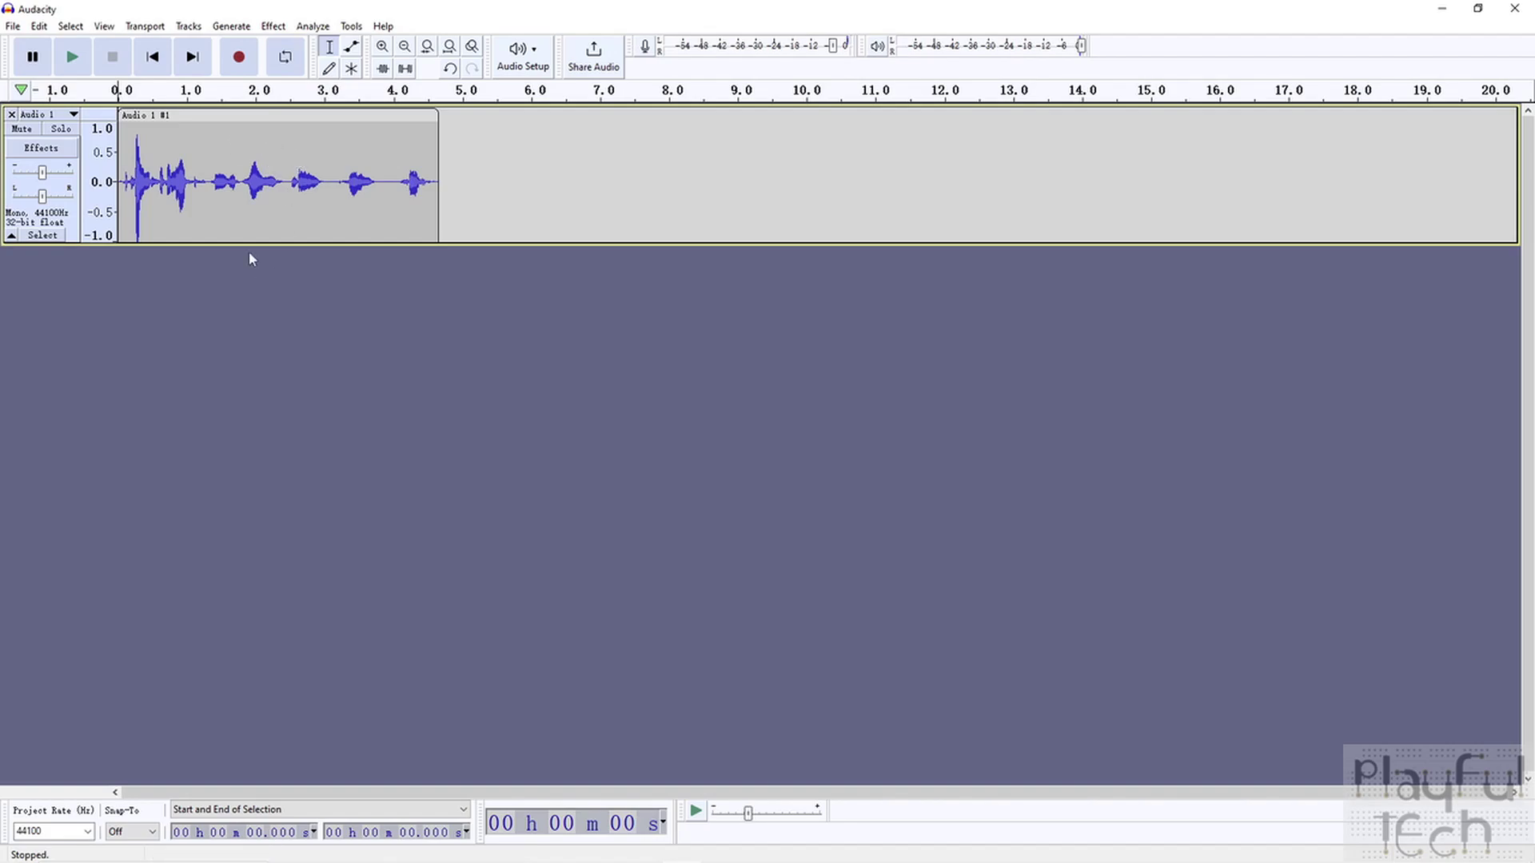
- Select the entire trimmed recording and duplicate it onto a second track at the same start time
click(71, 25)
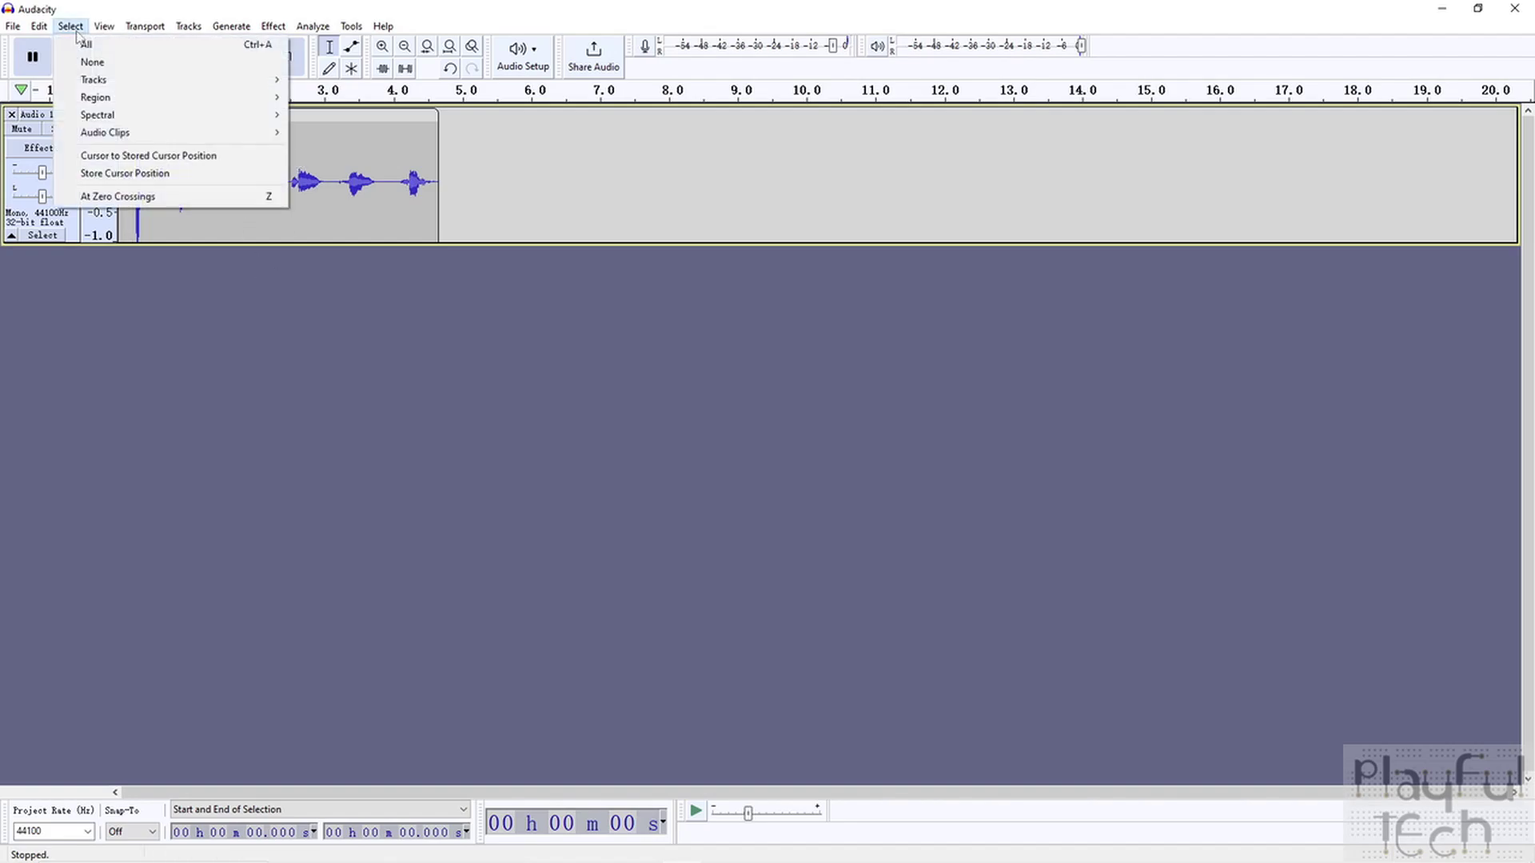
click(80, 42)
click(39, 25)
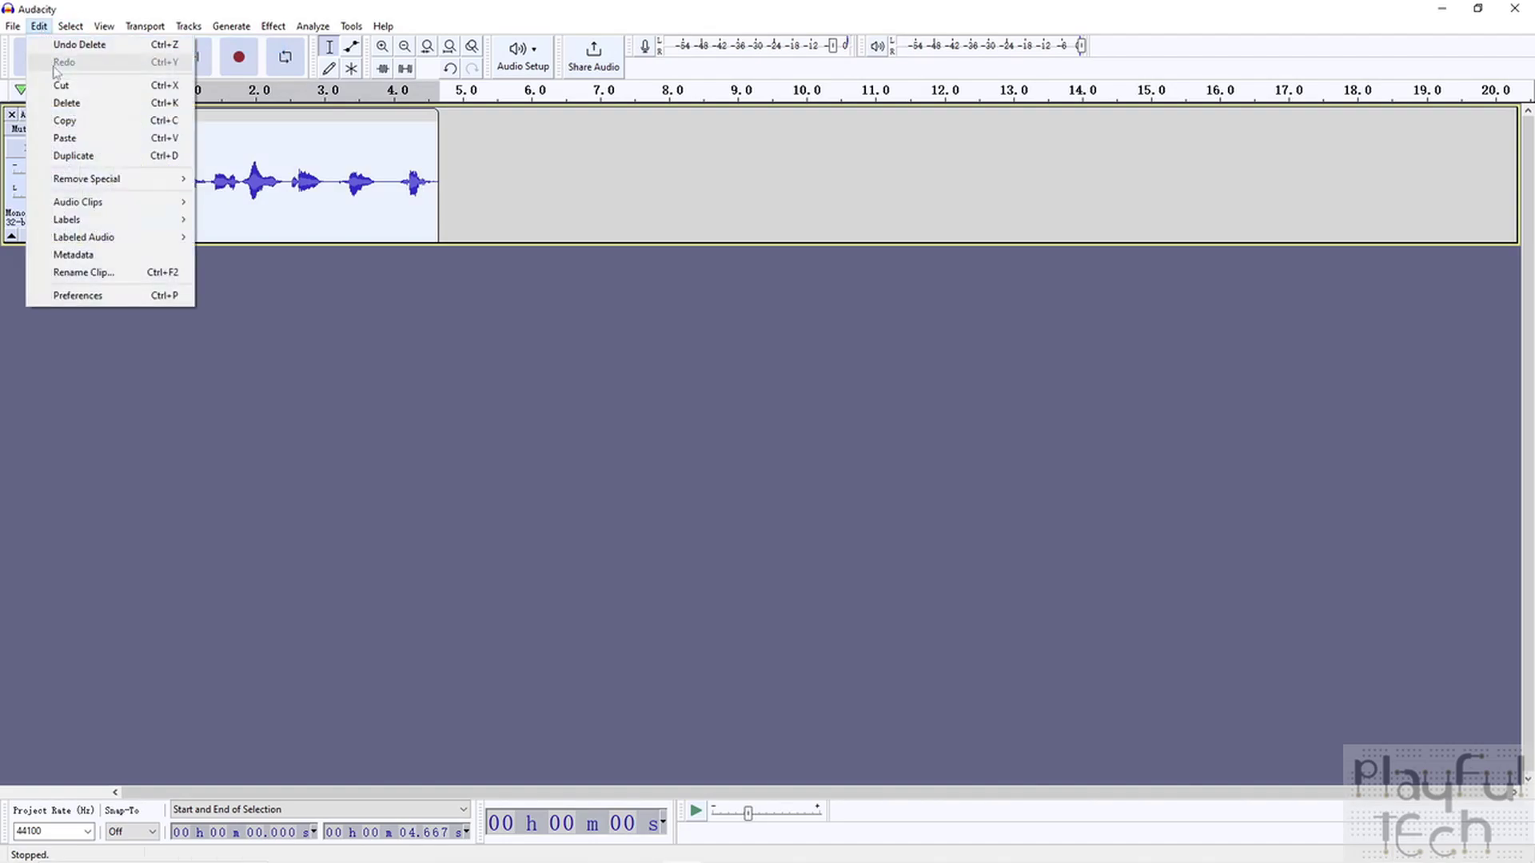
click(93, 155)
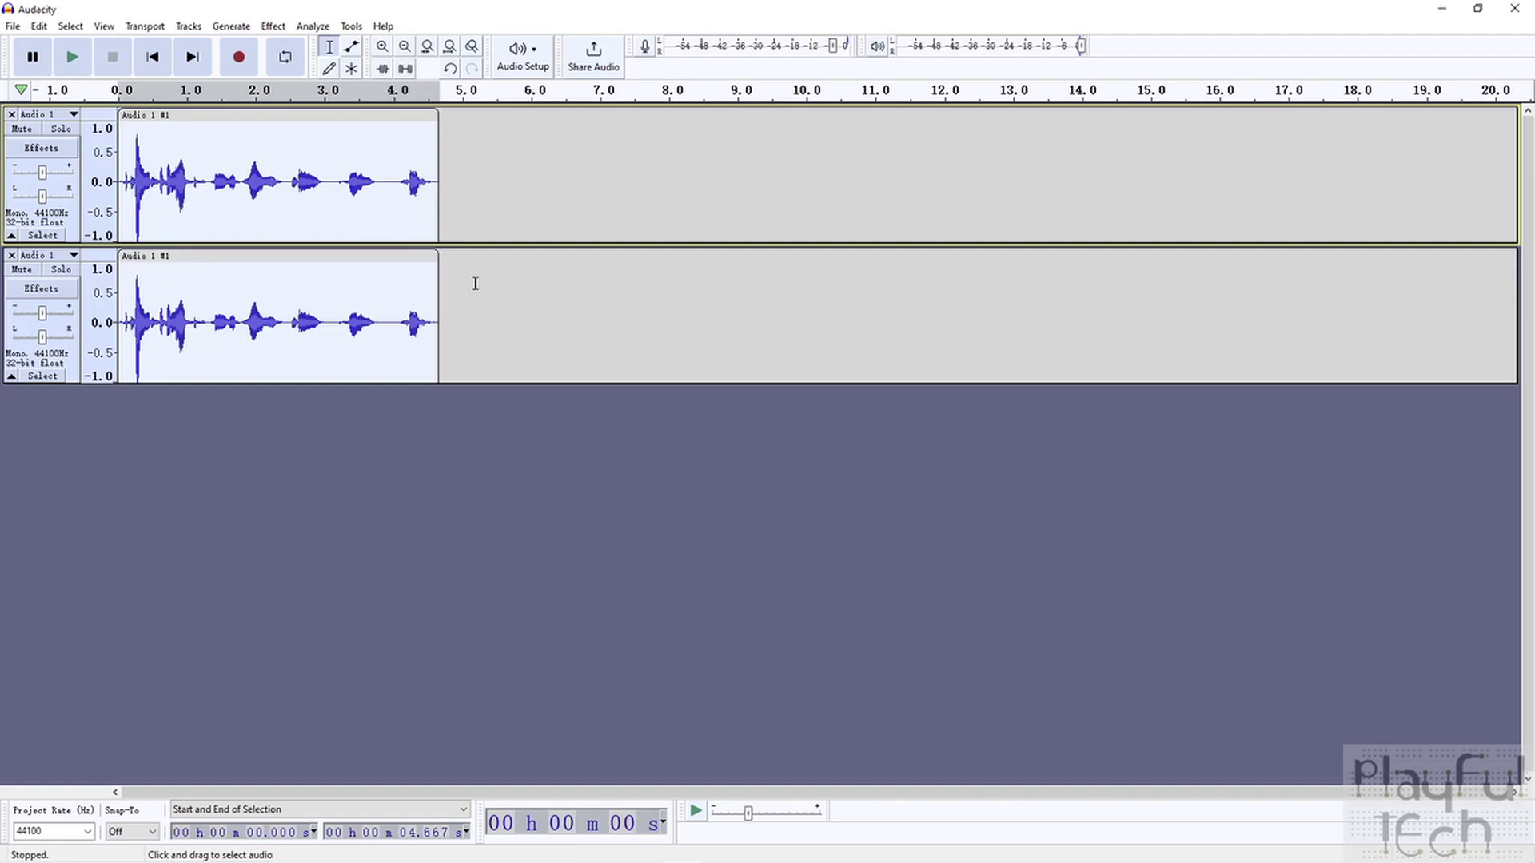
click(485, 305)
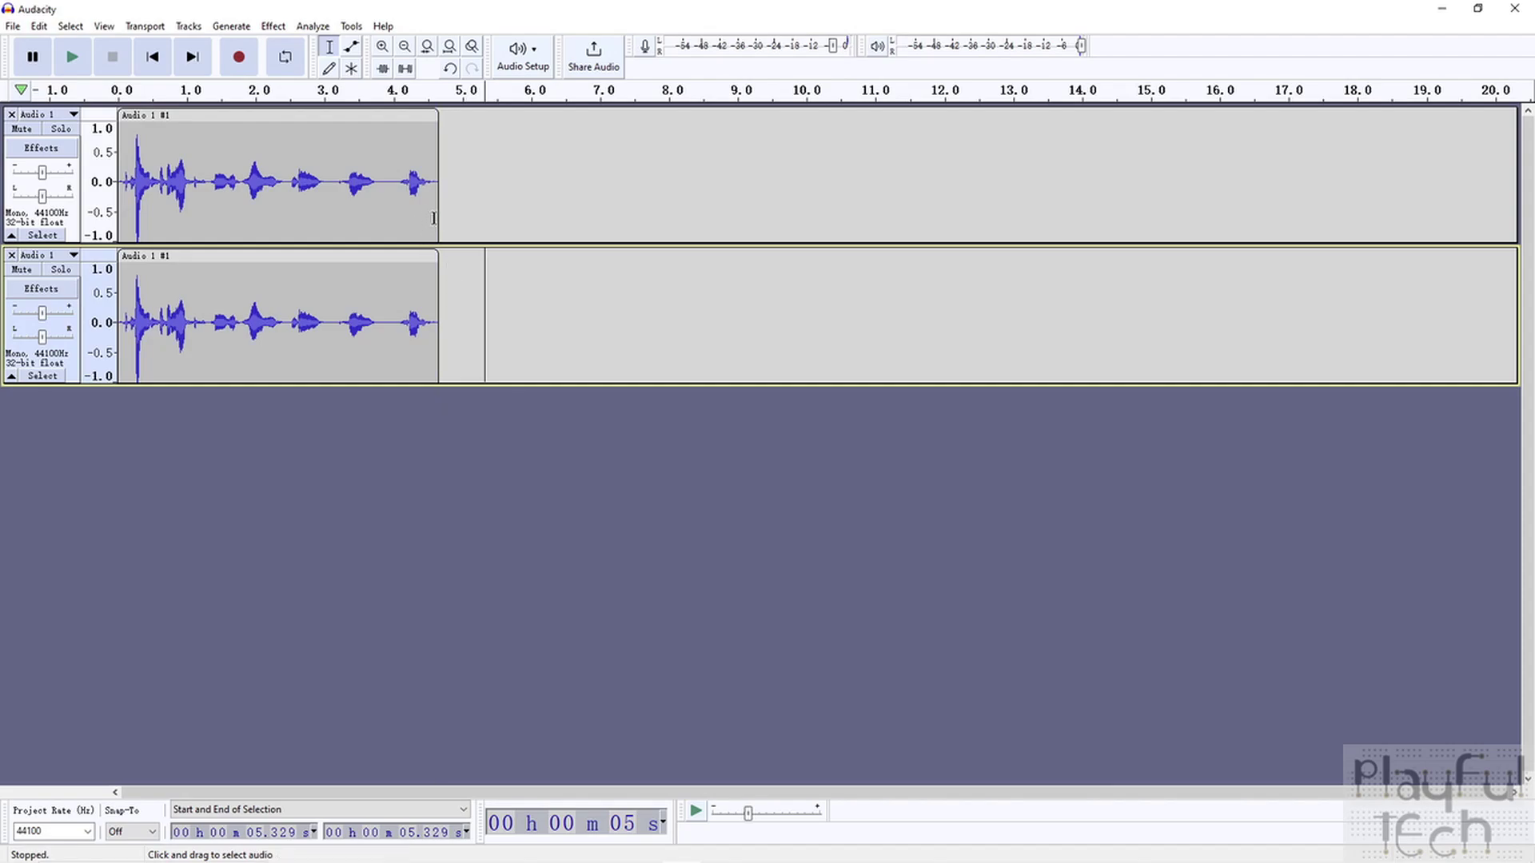
key(ctrl+z)
- Duplicate the second track's audio onto a third track and remove that extra track
drag(469, 320, 112, 311)
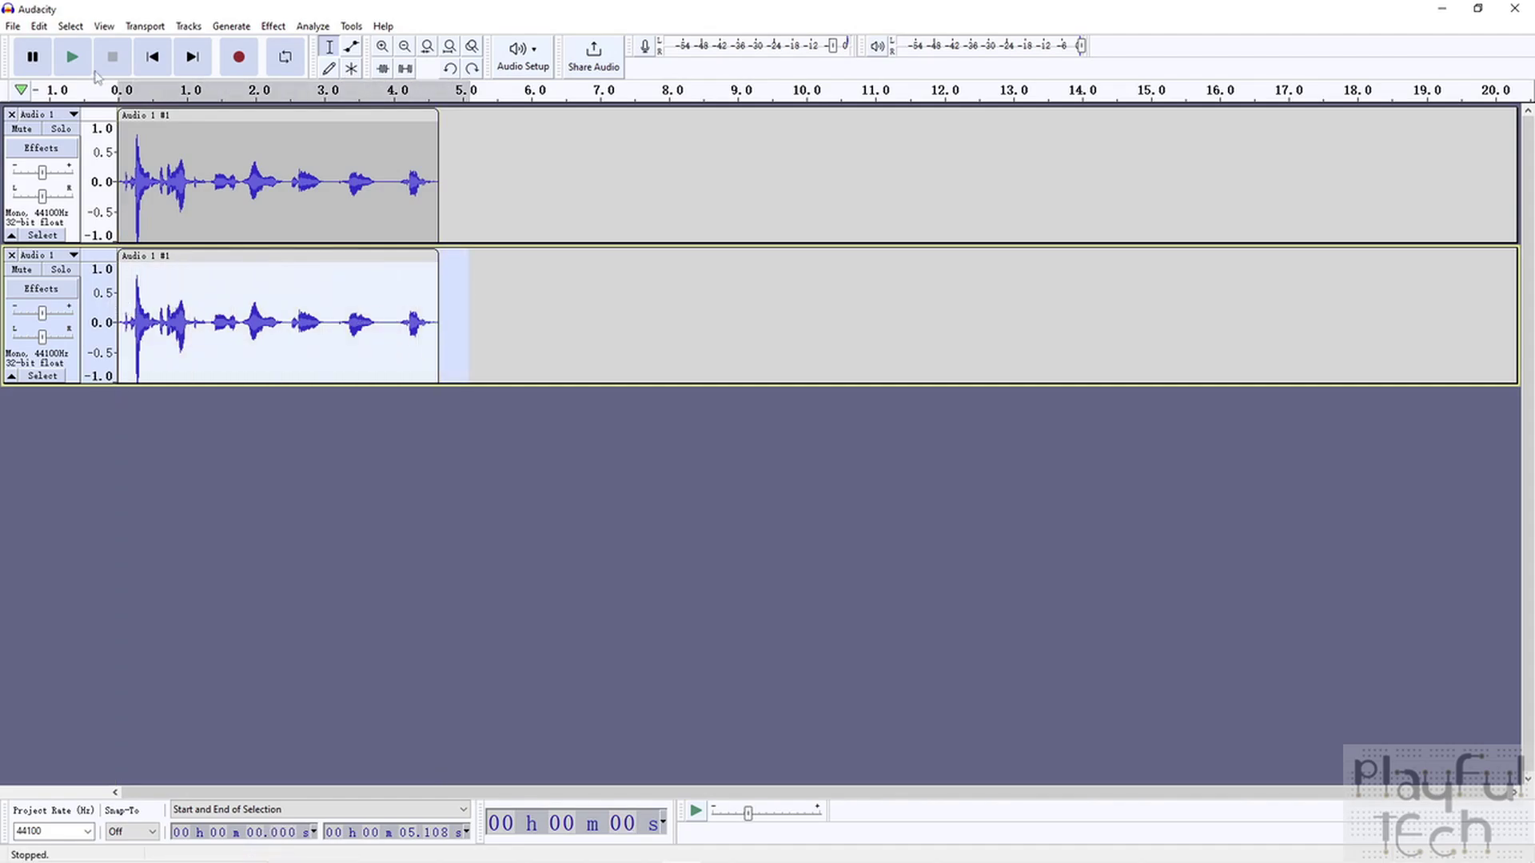
click(39, 26)
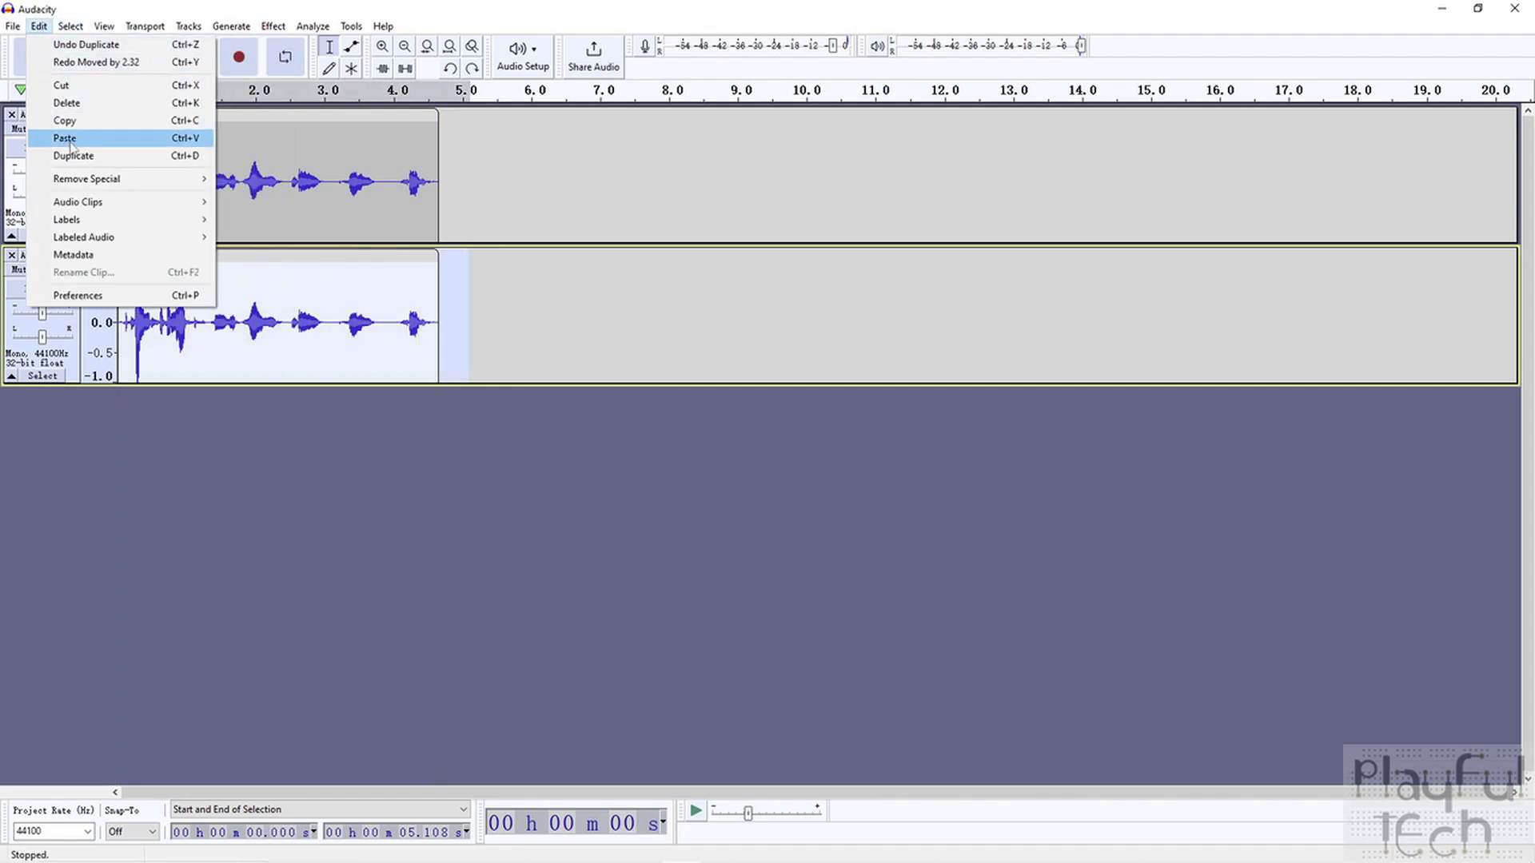
click(72, 155)
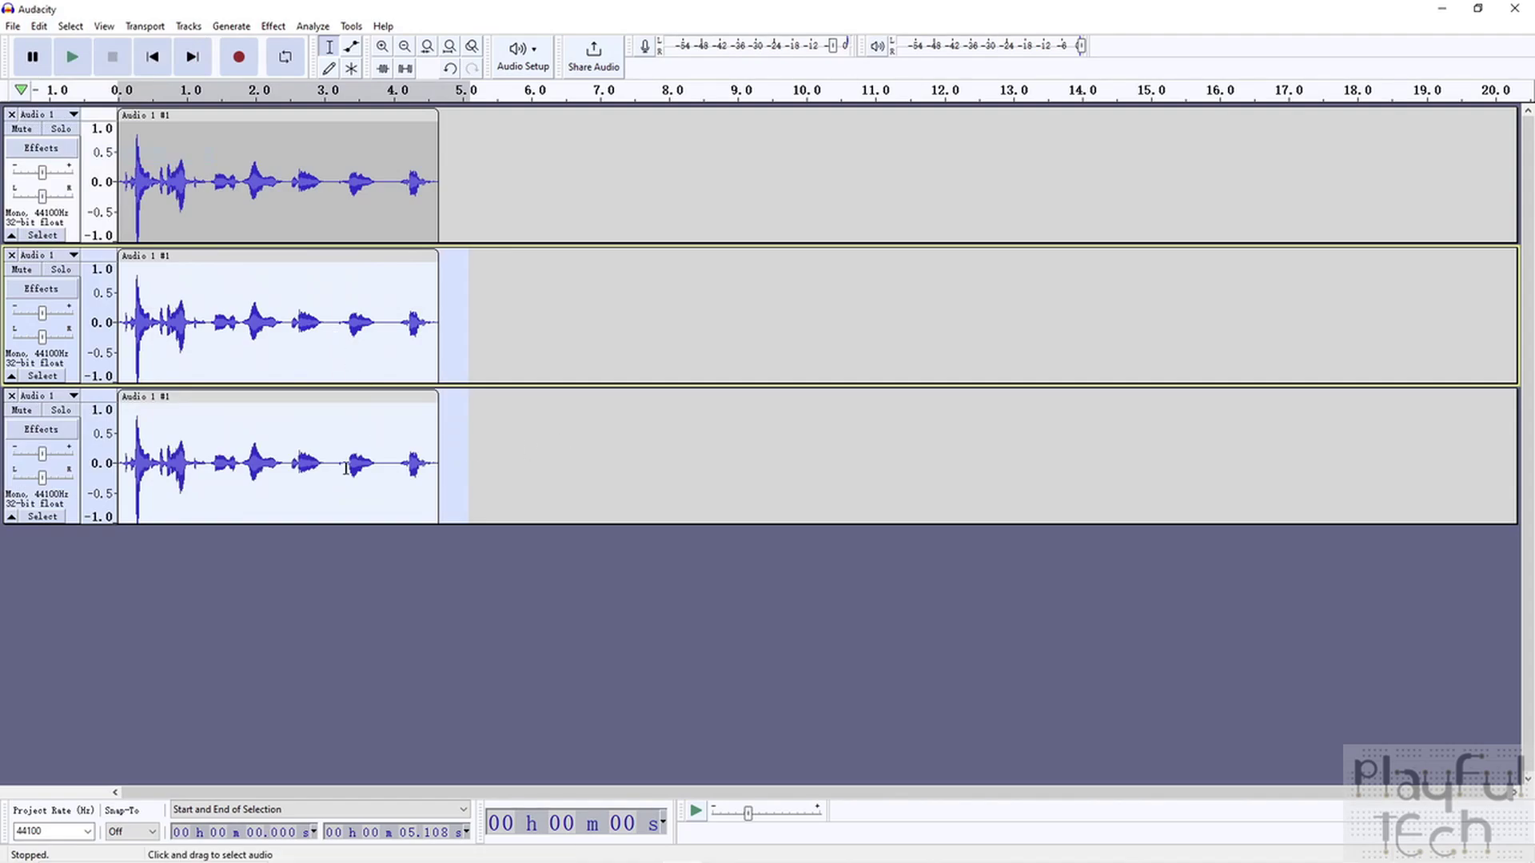
click(493, 439)
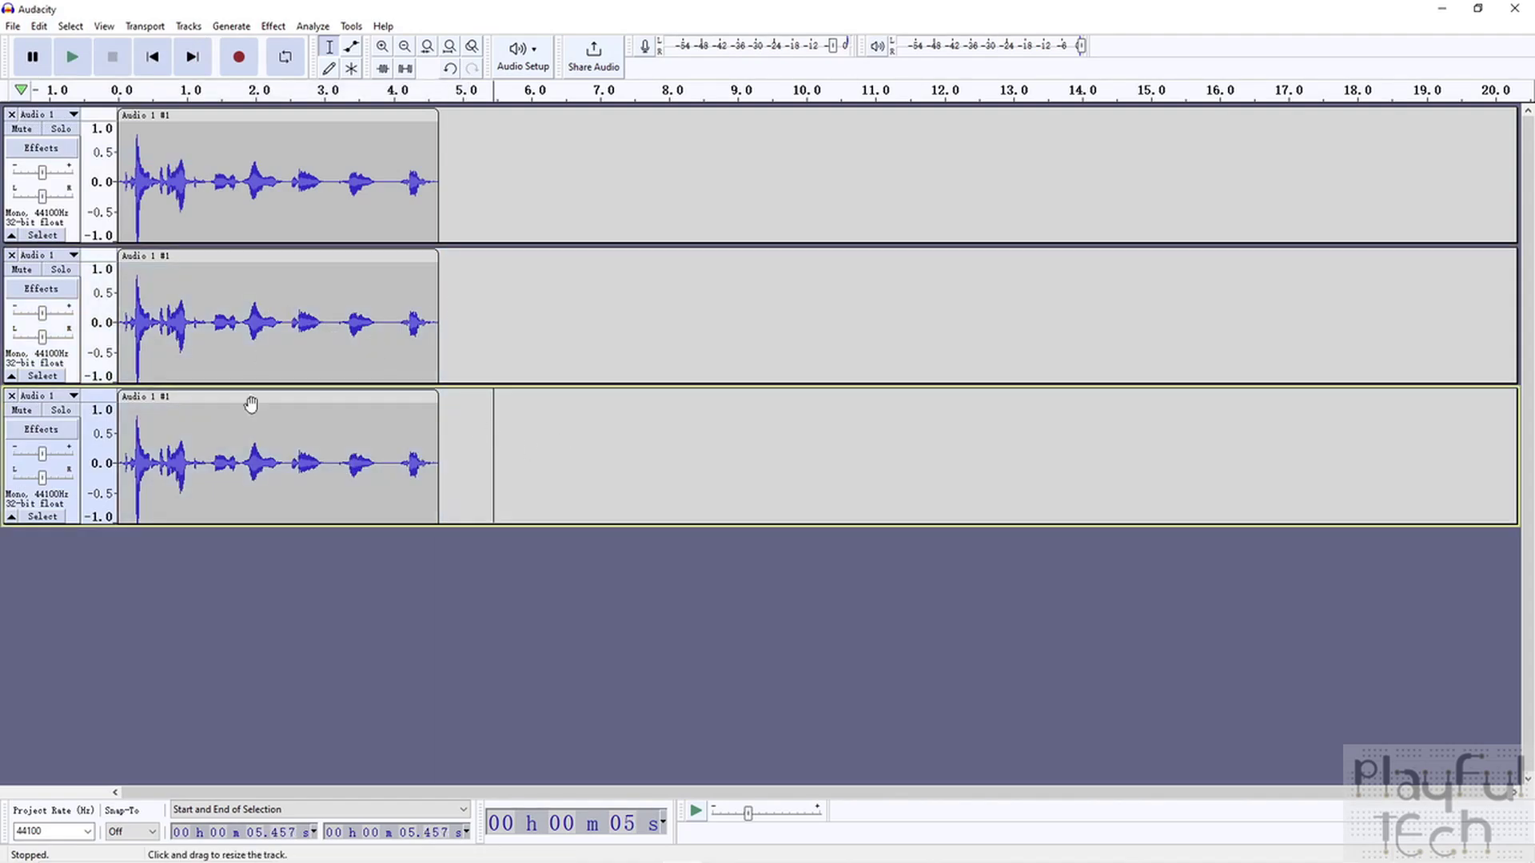
click(11, 395)
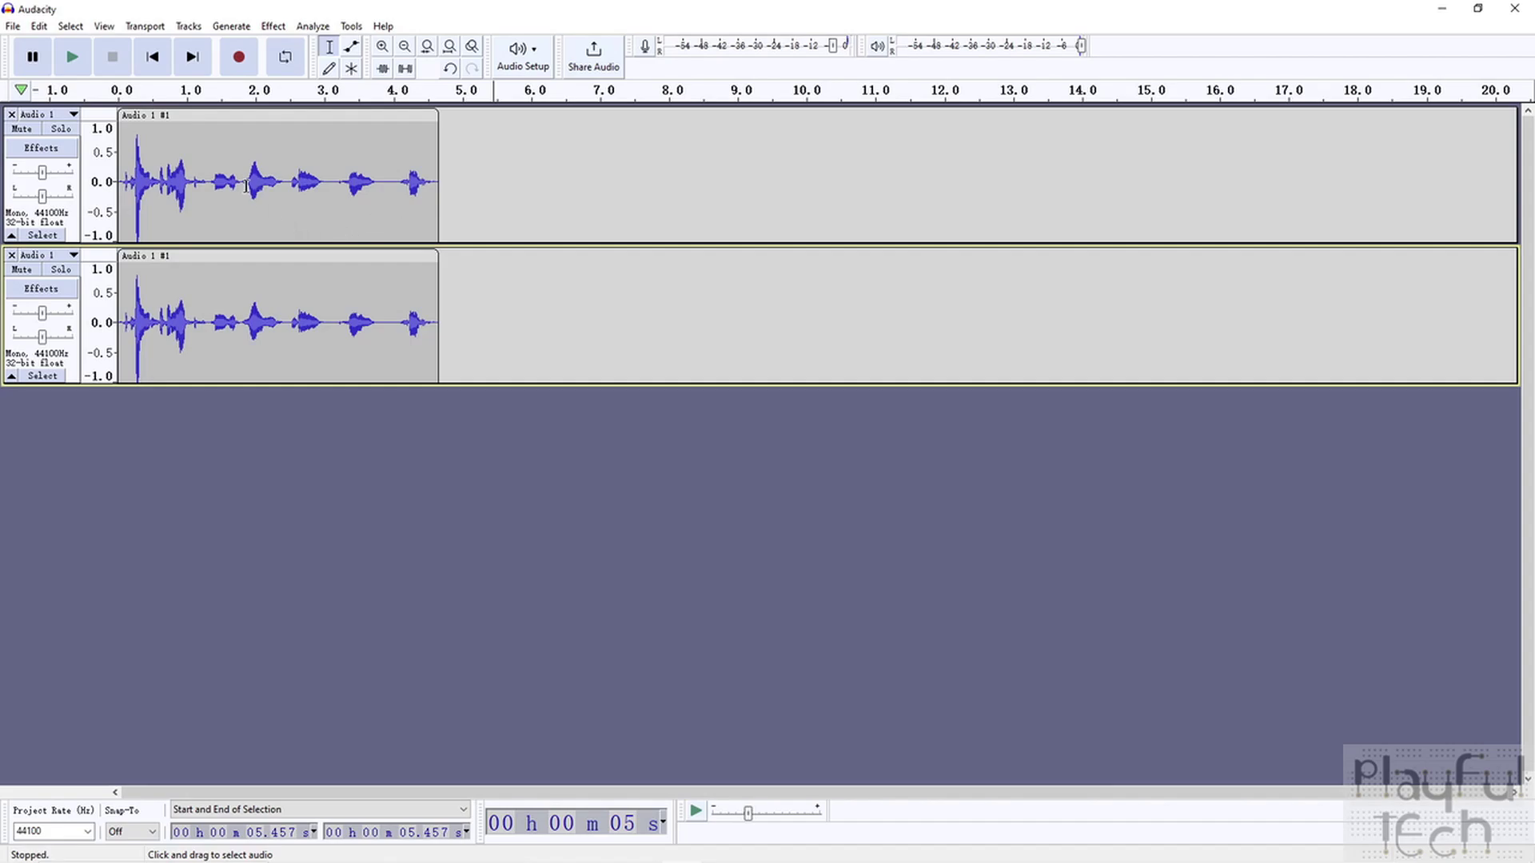
- Highlight successive spoken words from about 1.8 s onward, alternating between the first and second tracks
drag(241, 183, 284, 182)
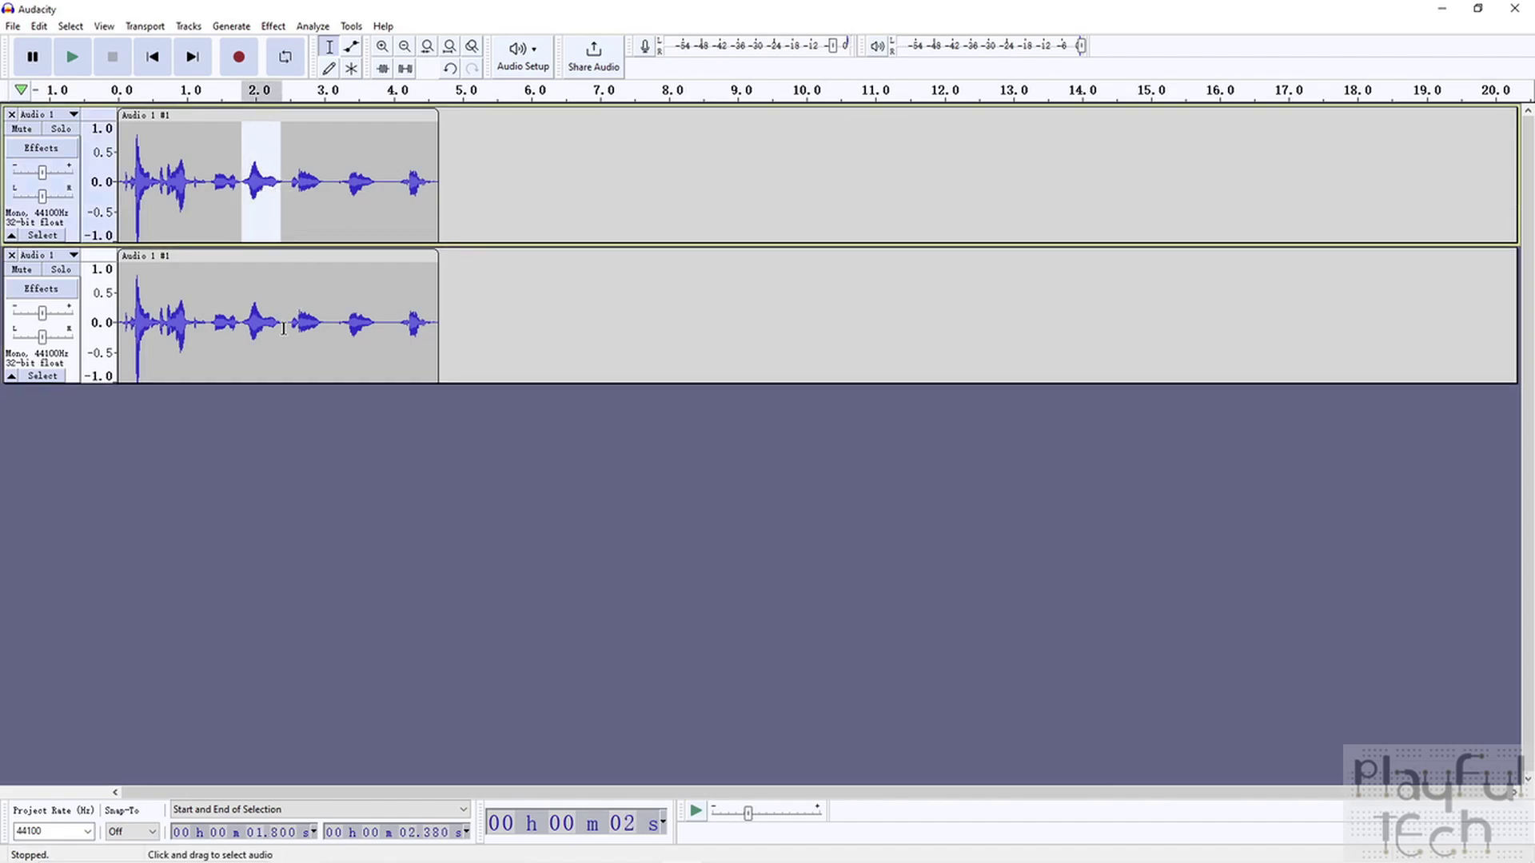
drag(284, 325, 325, 326)
drag(338, 183, 382, 192)
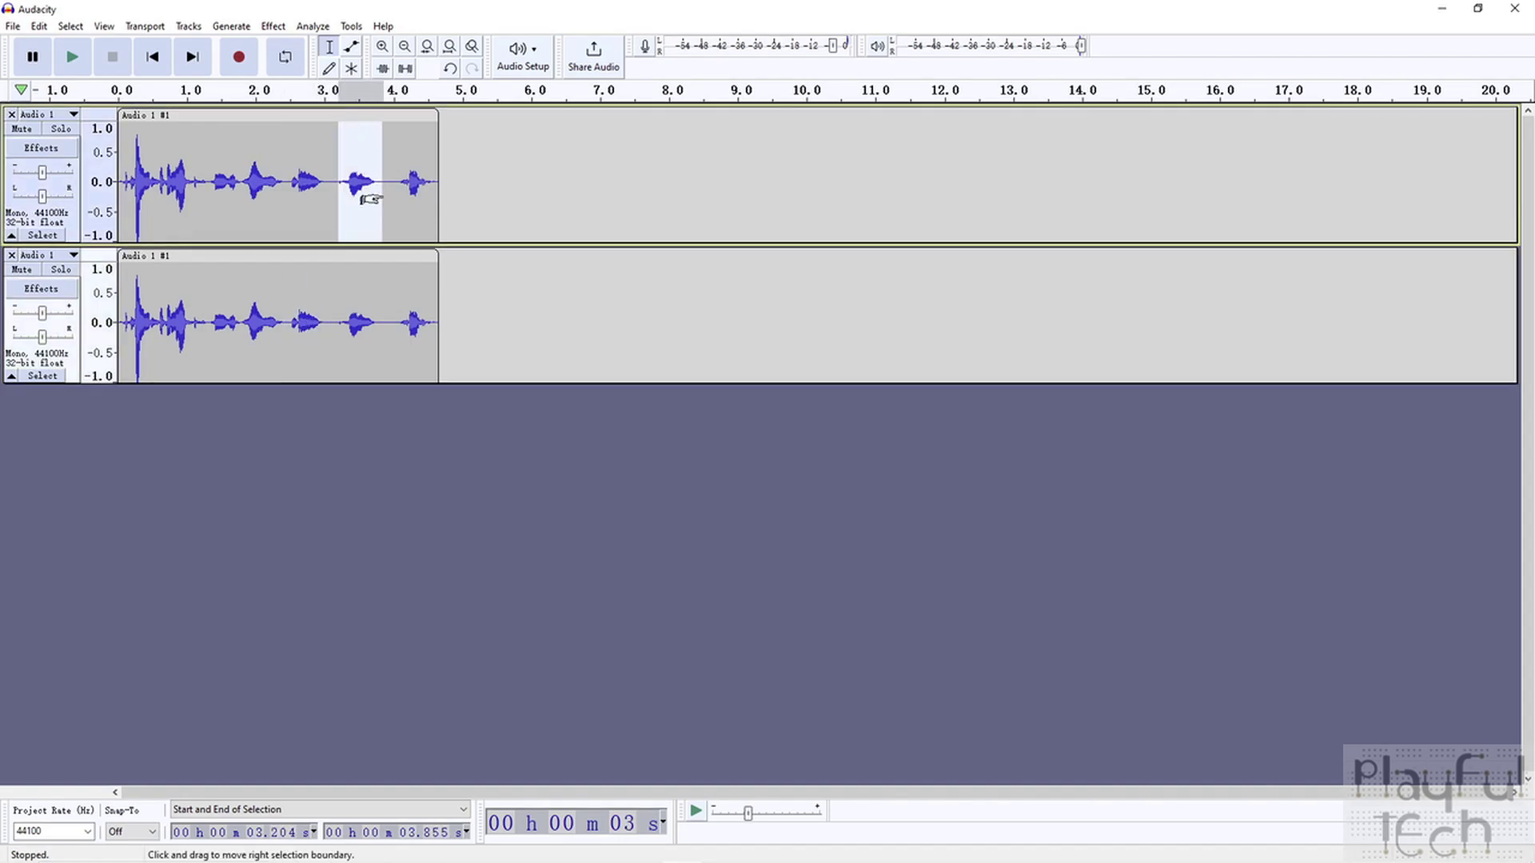
drag(396, 325, 430, 327)
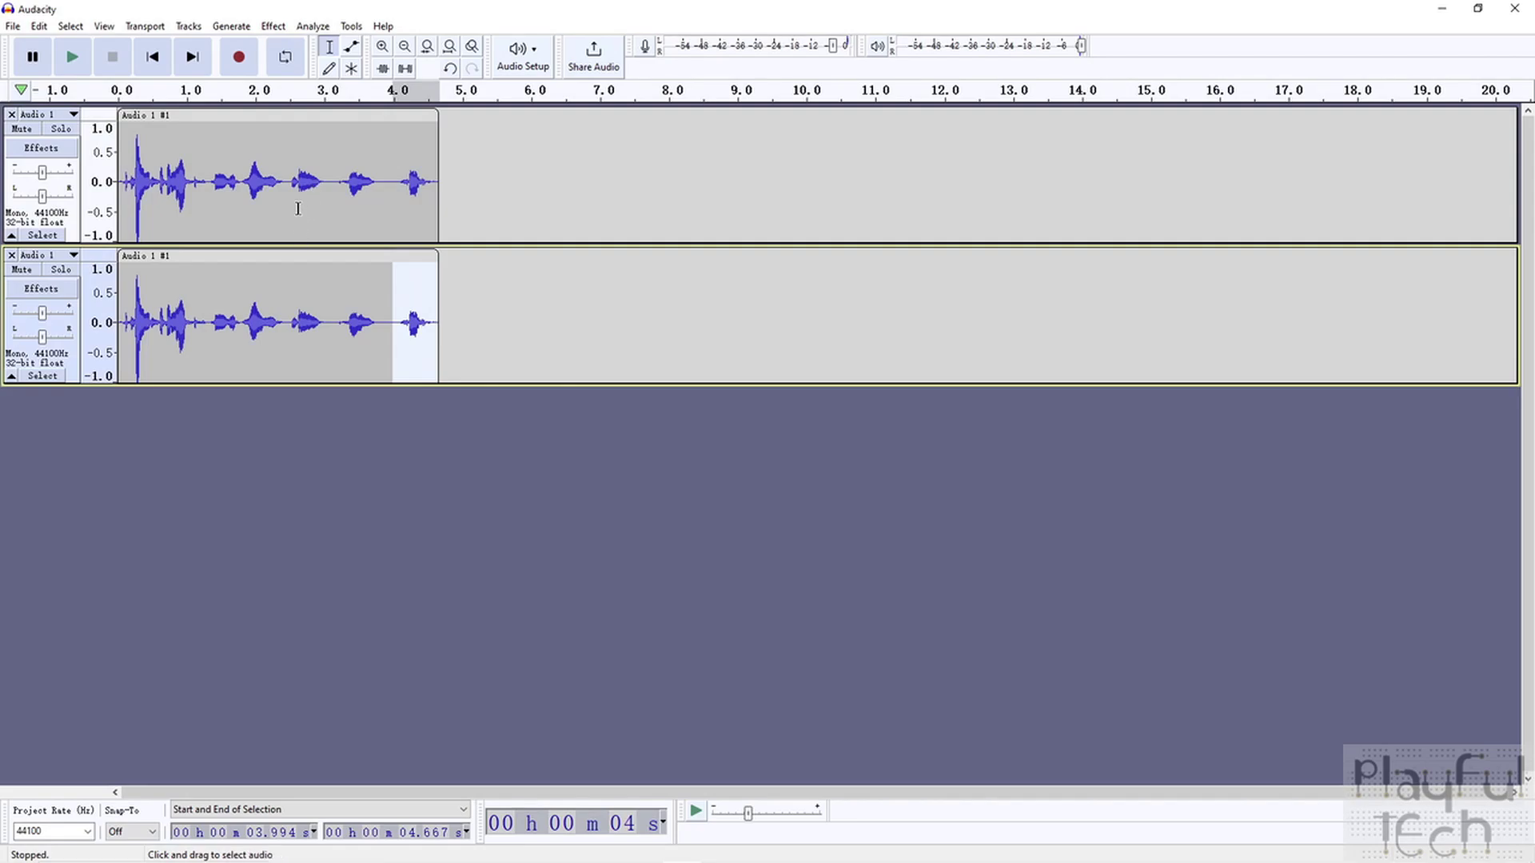
click(323, 176)
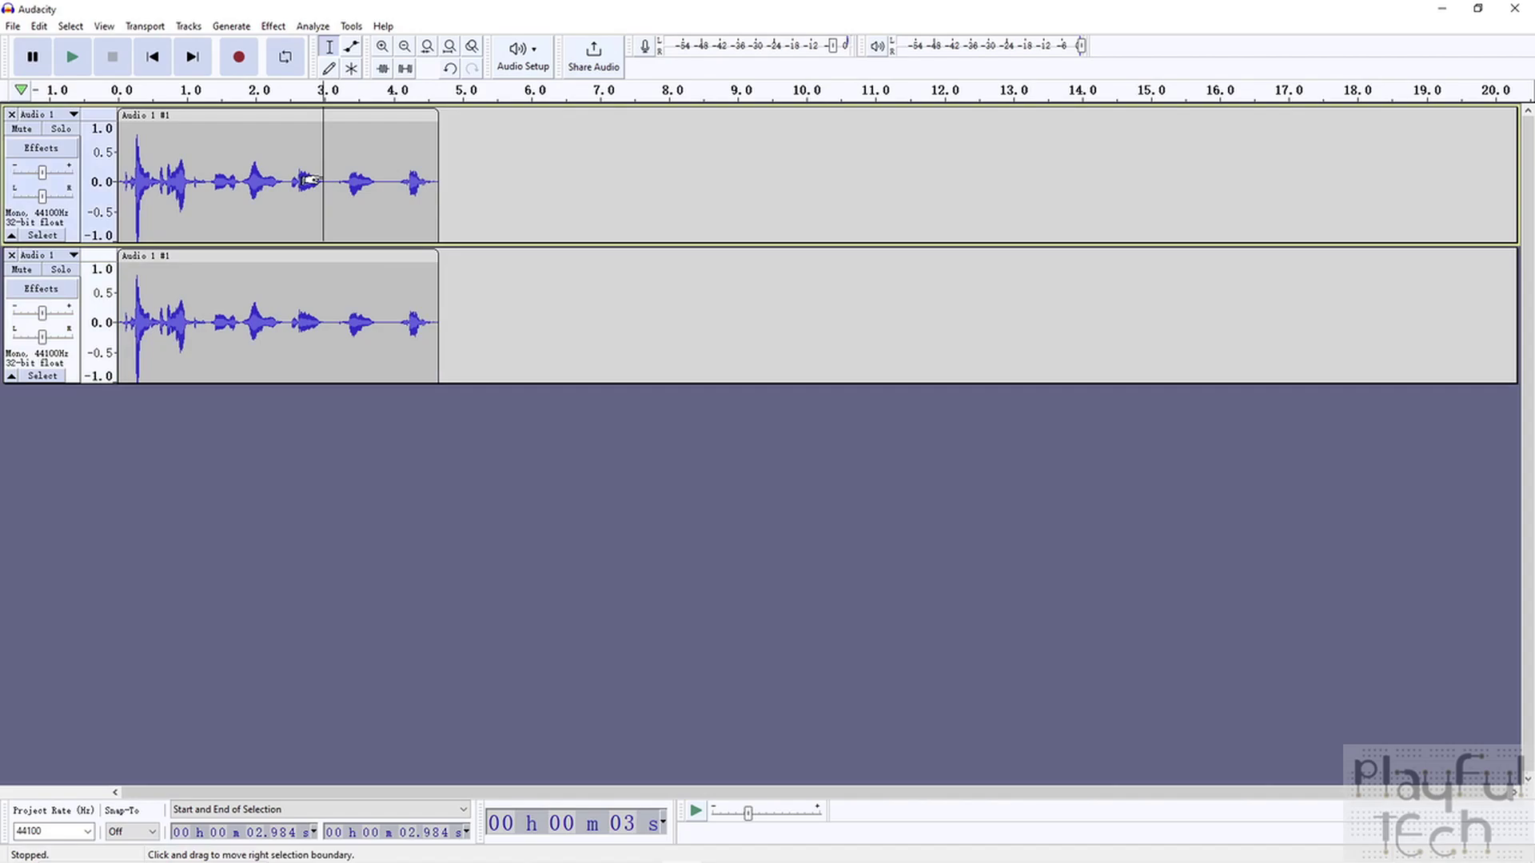
- Select and play the opening phrase of the first track, from 0 to about 1.8 s
drag(242, 182, 119, 183)
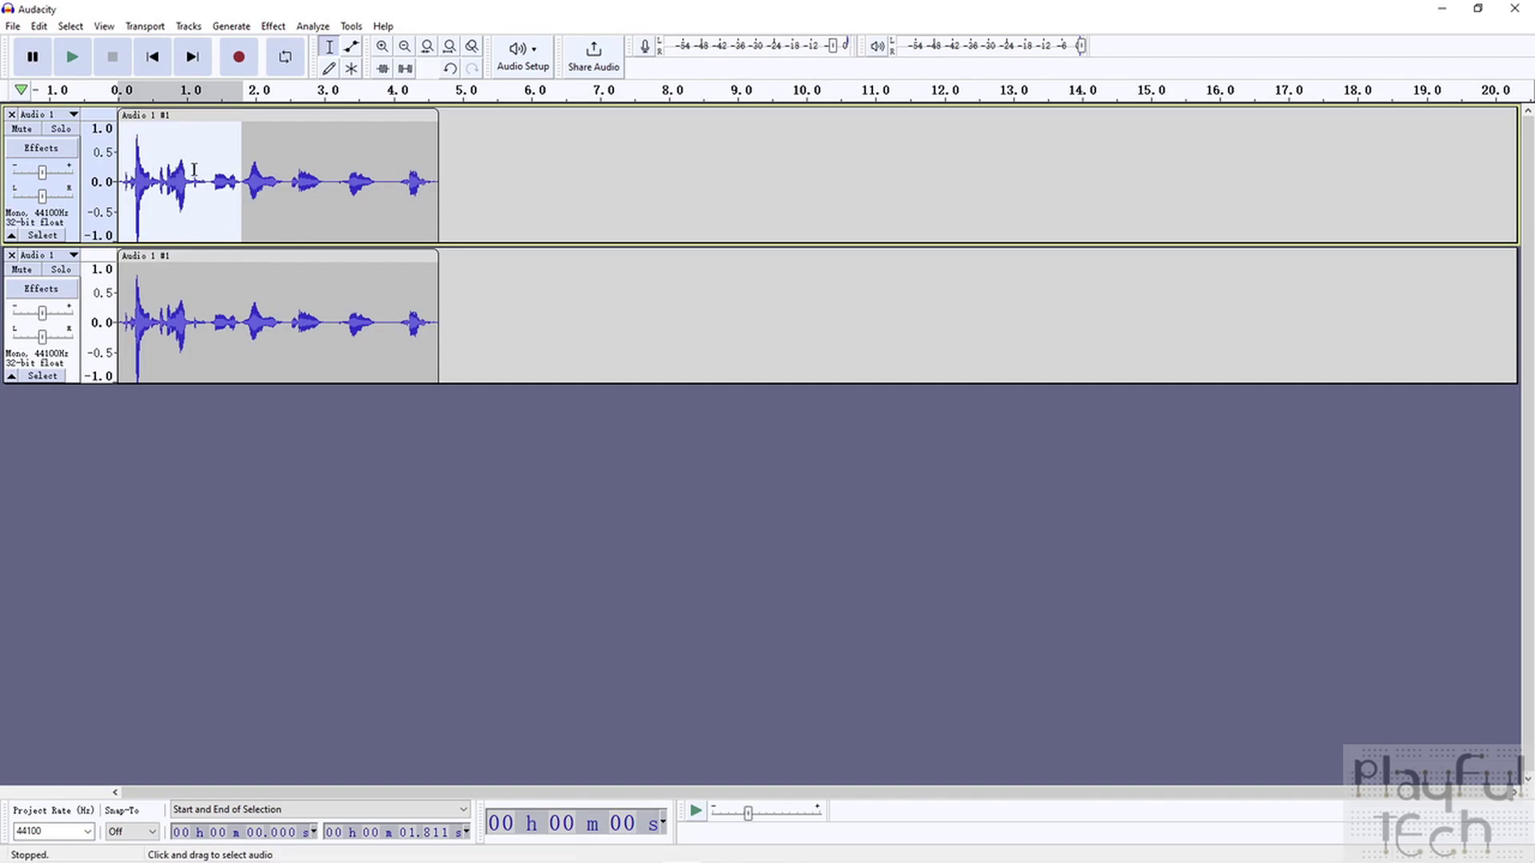
click(73, 57)
click(244, 324)
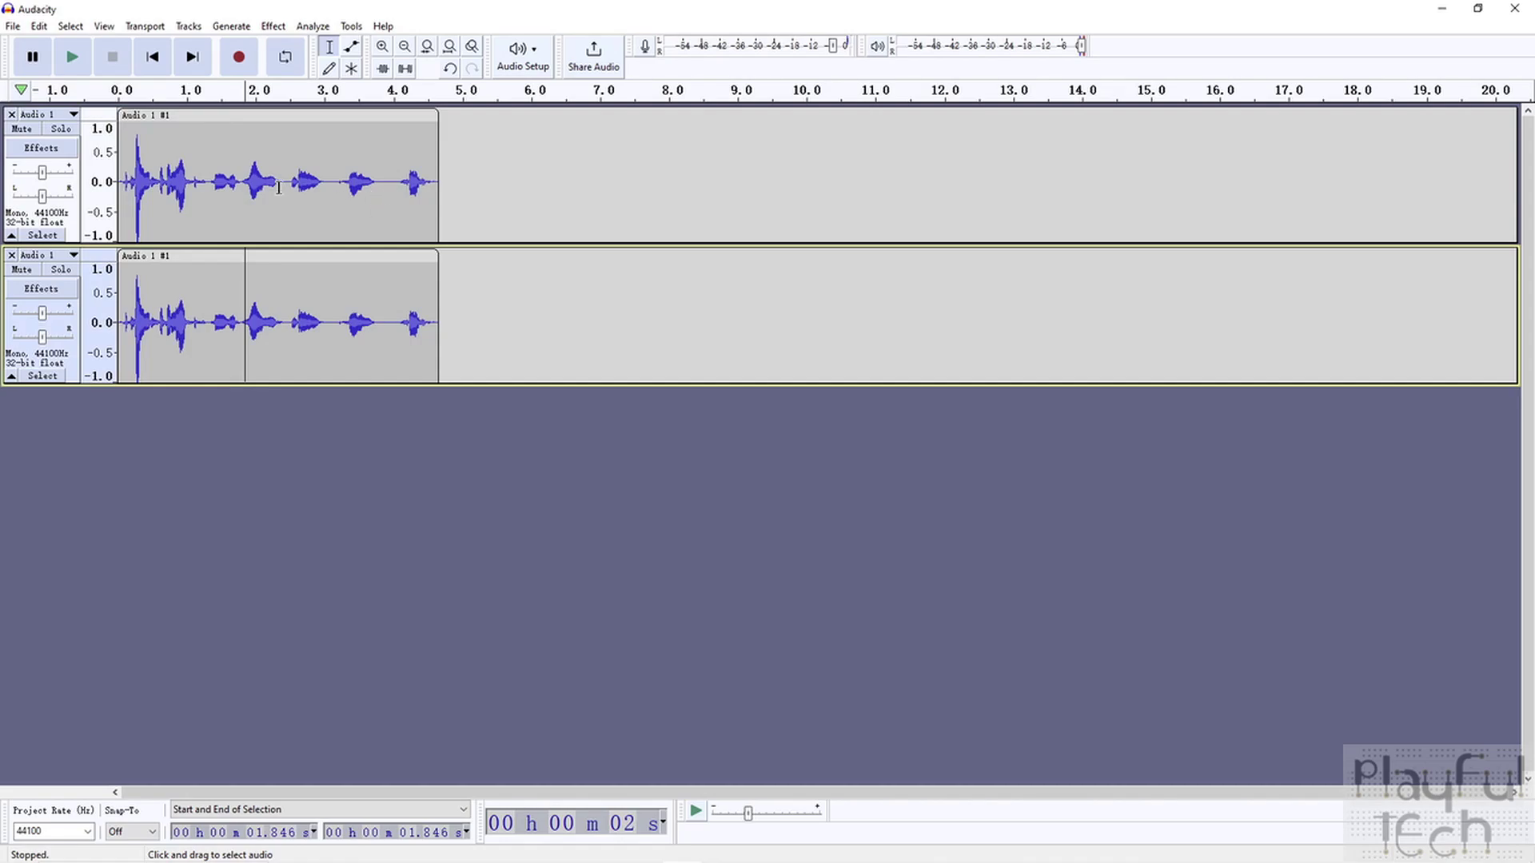
- Select the spoken word from about 2.46 to 3.10 s in the first track and play it
drag(288, 181, 326, 183)
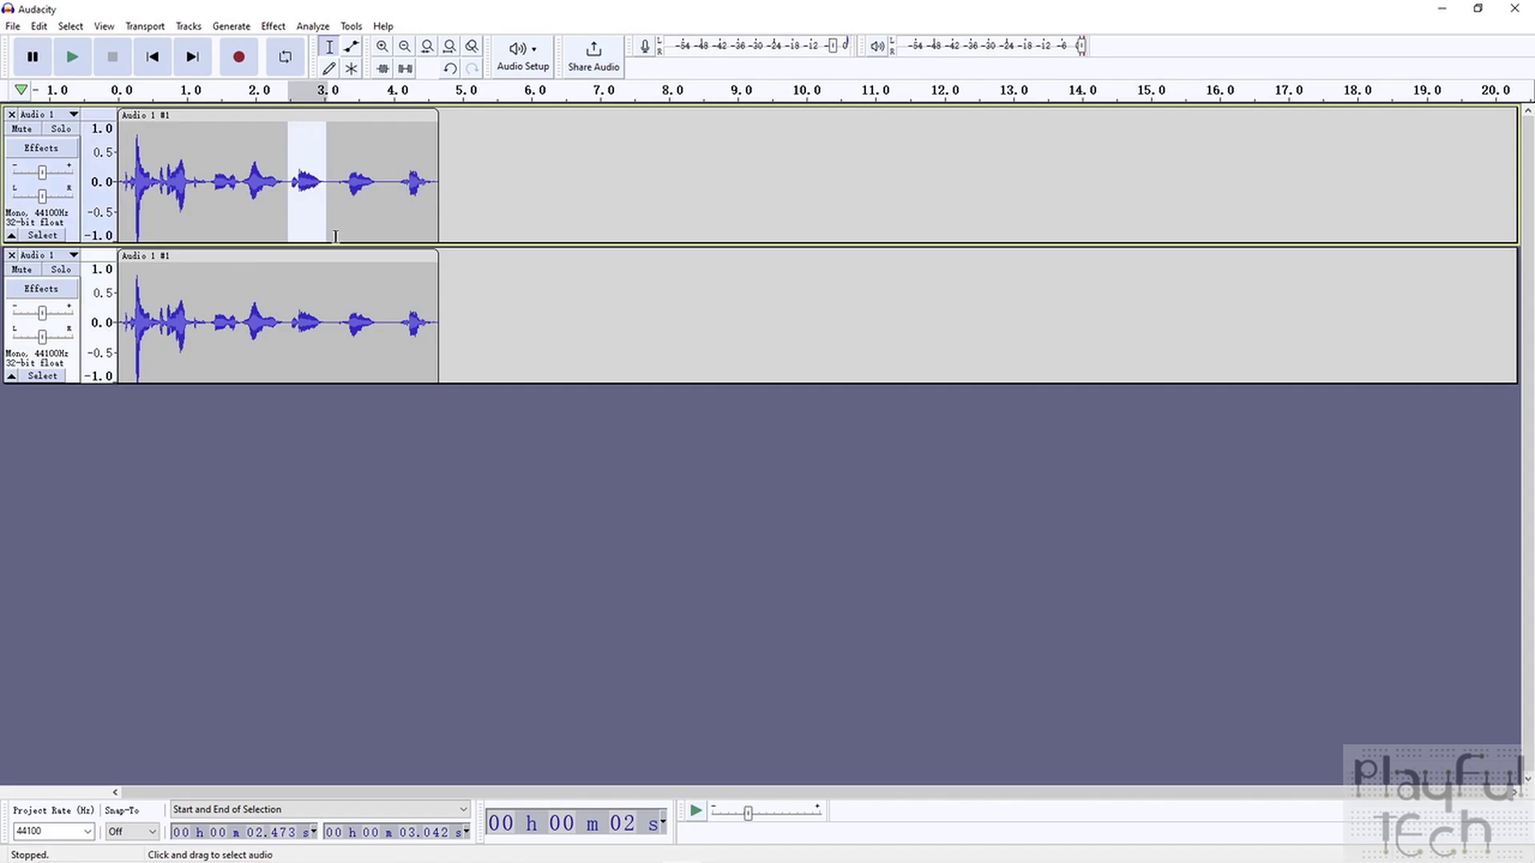
drag(335, 314, 380, 320)
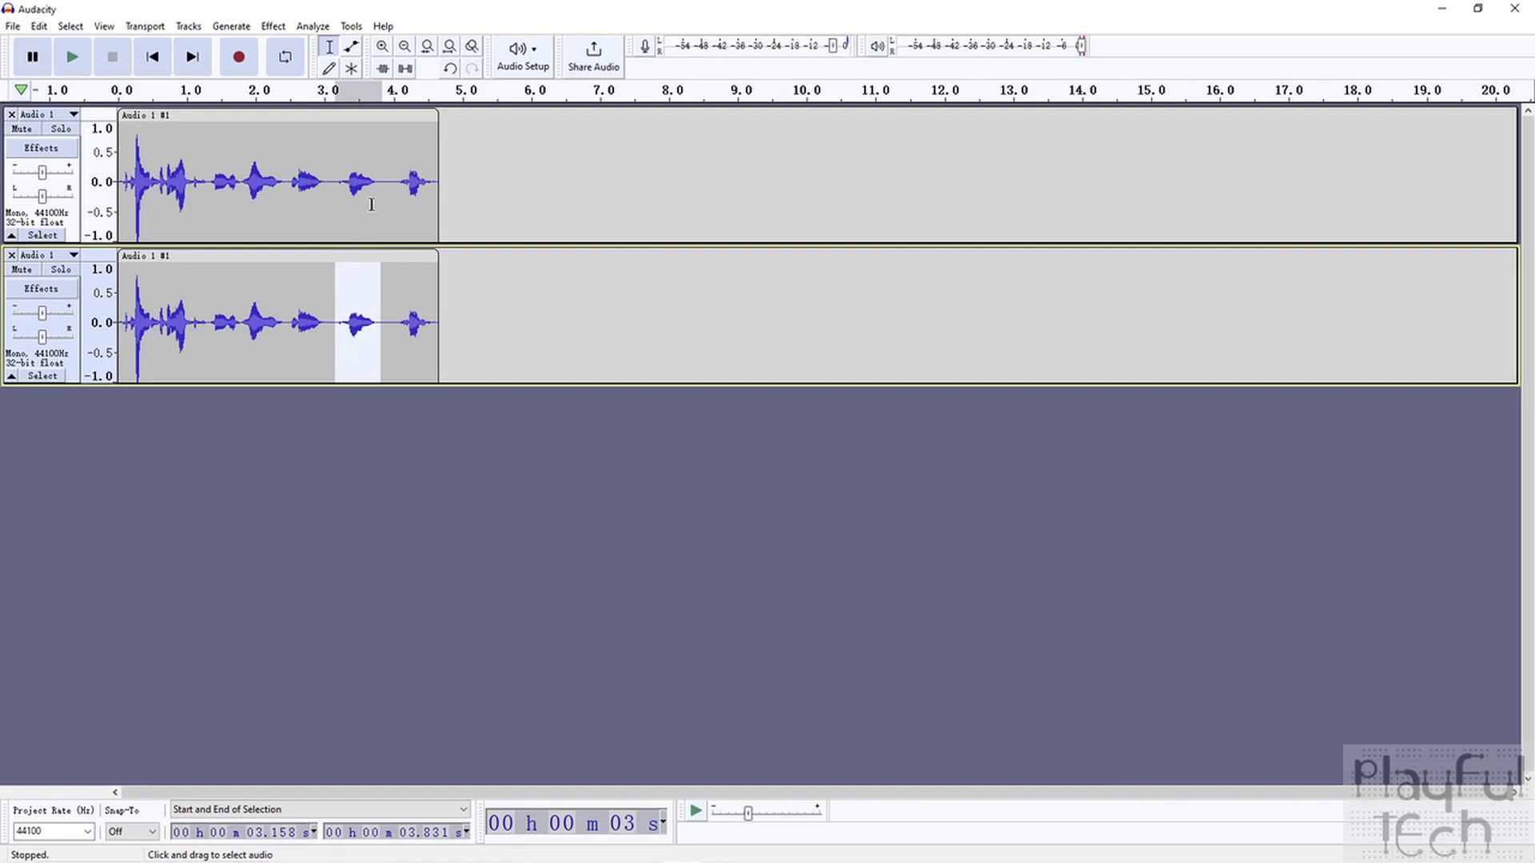
drag(287, 183, 331, 186)
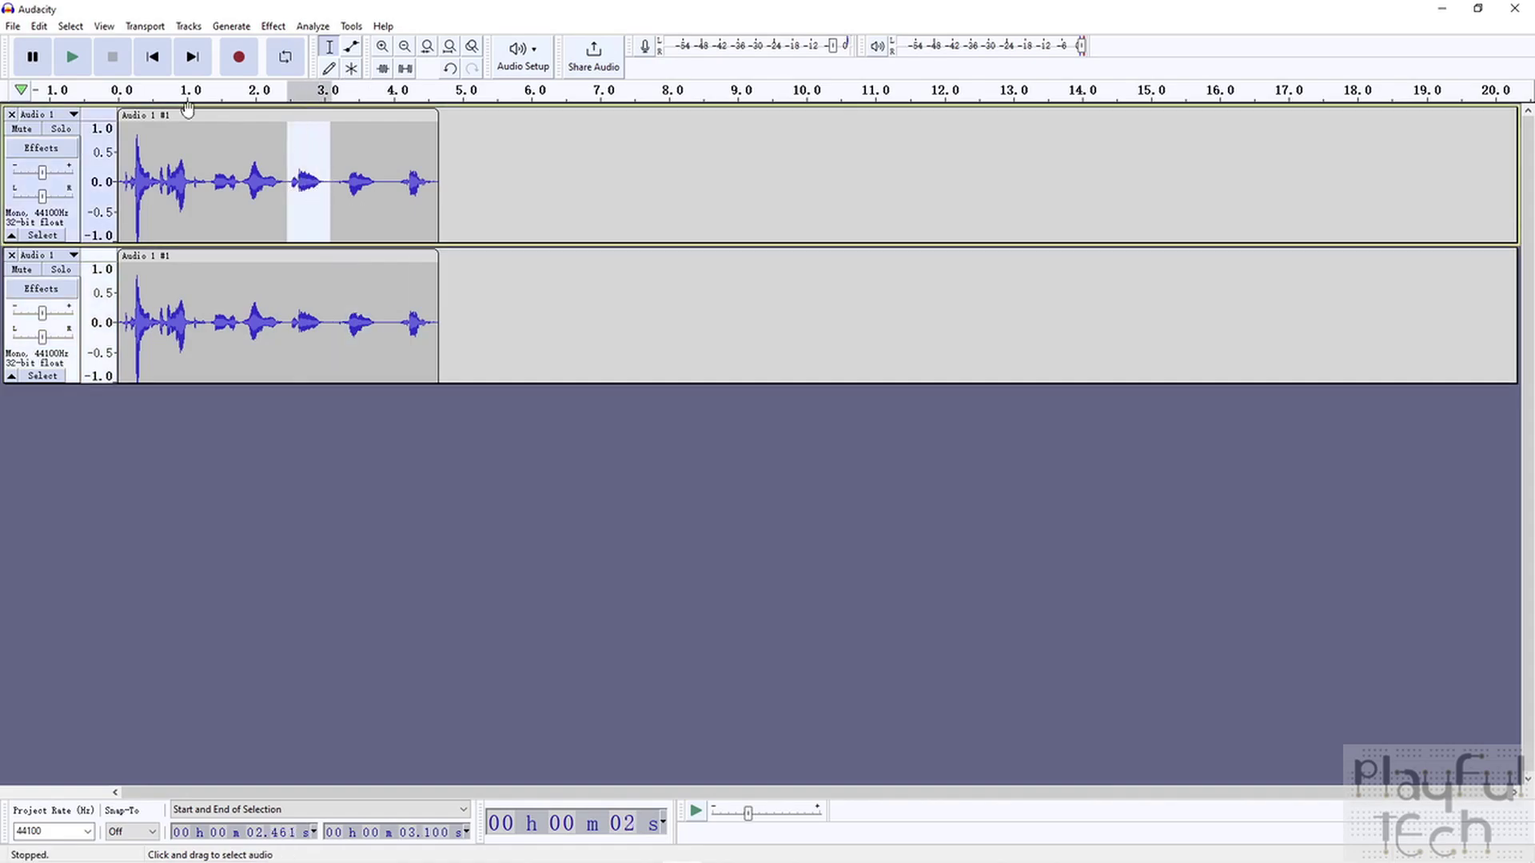
click(72, 56)
- Try cutting the selected word out of the first track and undo the cut
click(38, 26)
click(64, 85)
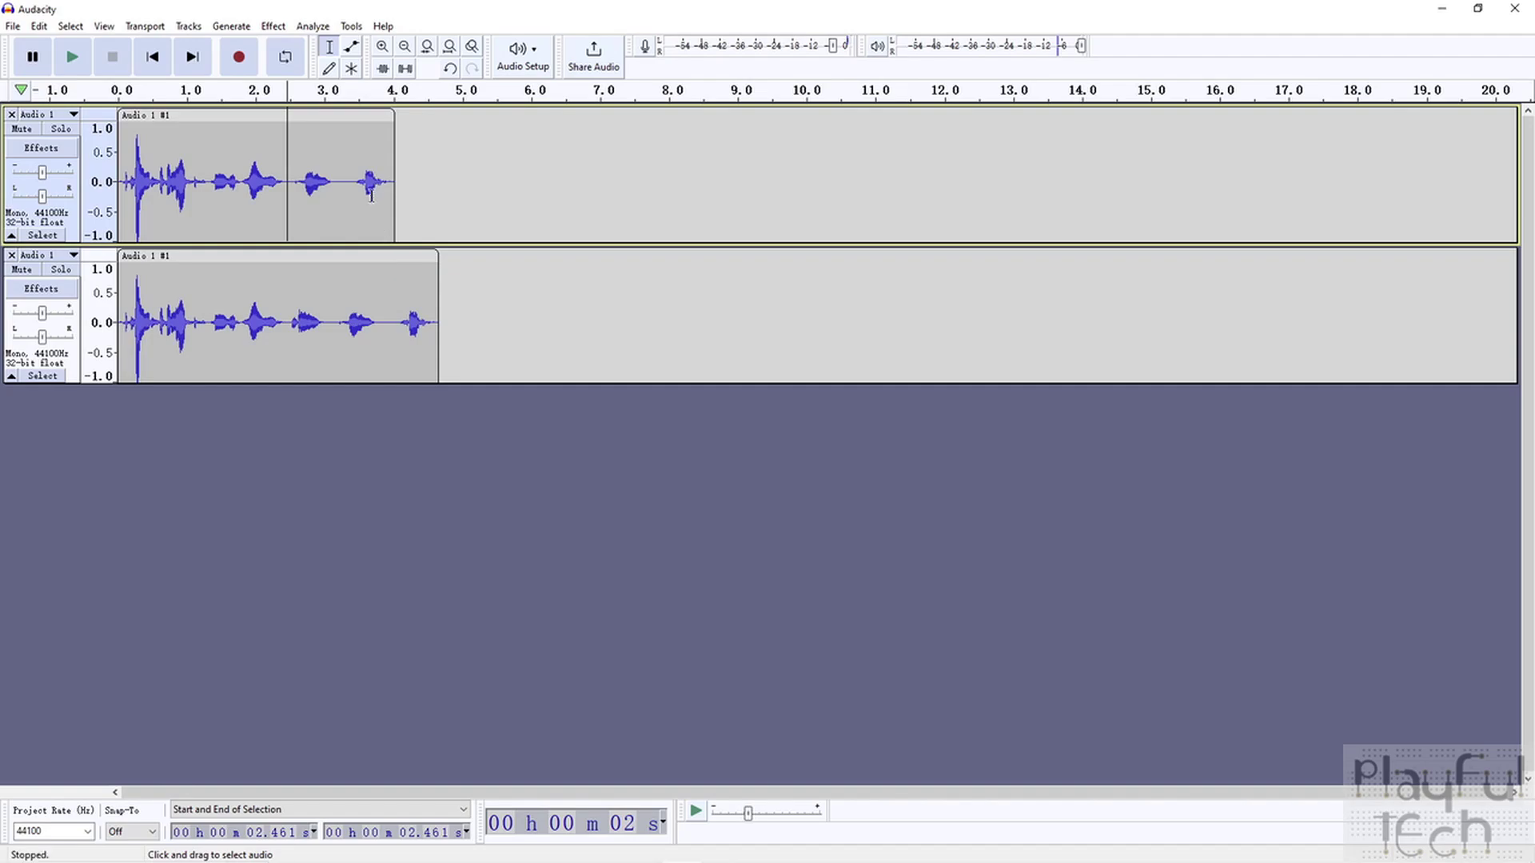
click(32, 28)
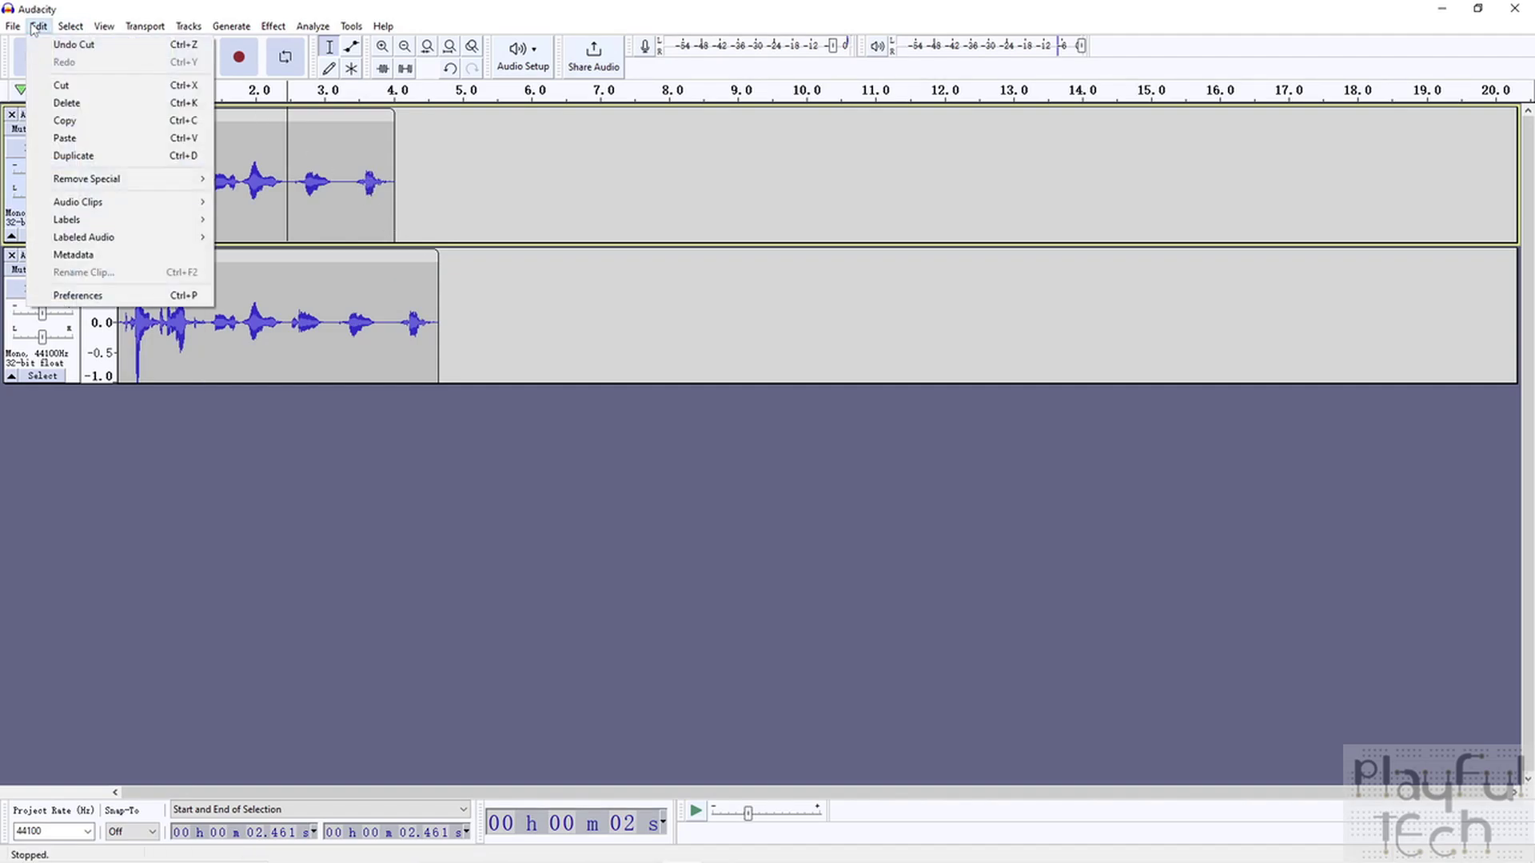
click(64, 40)
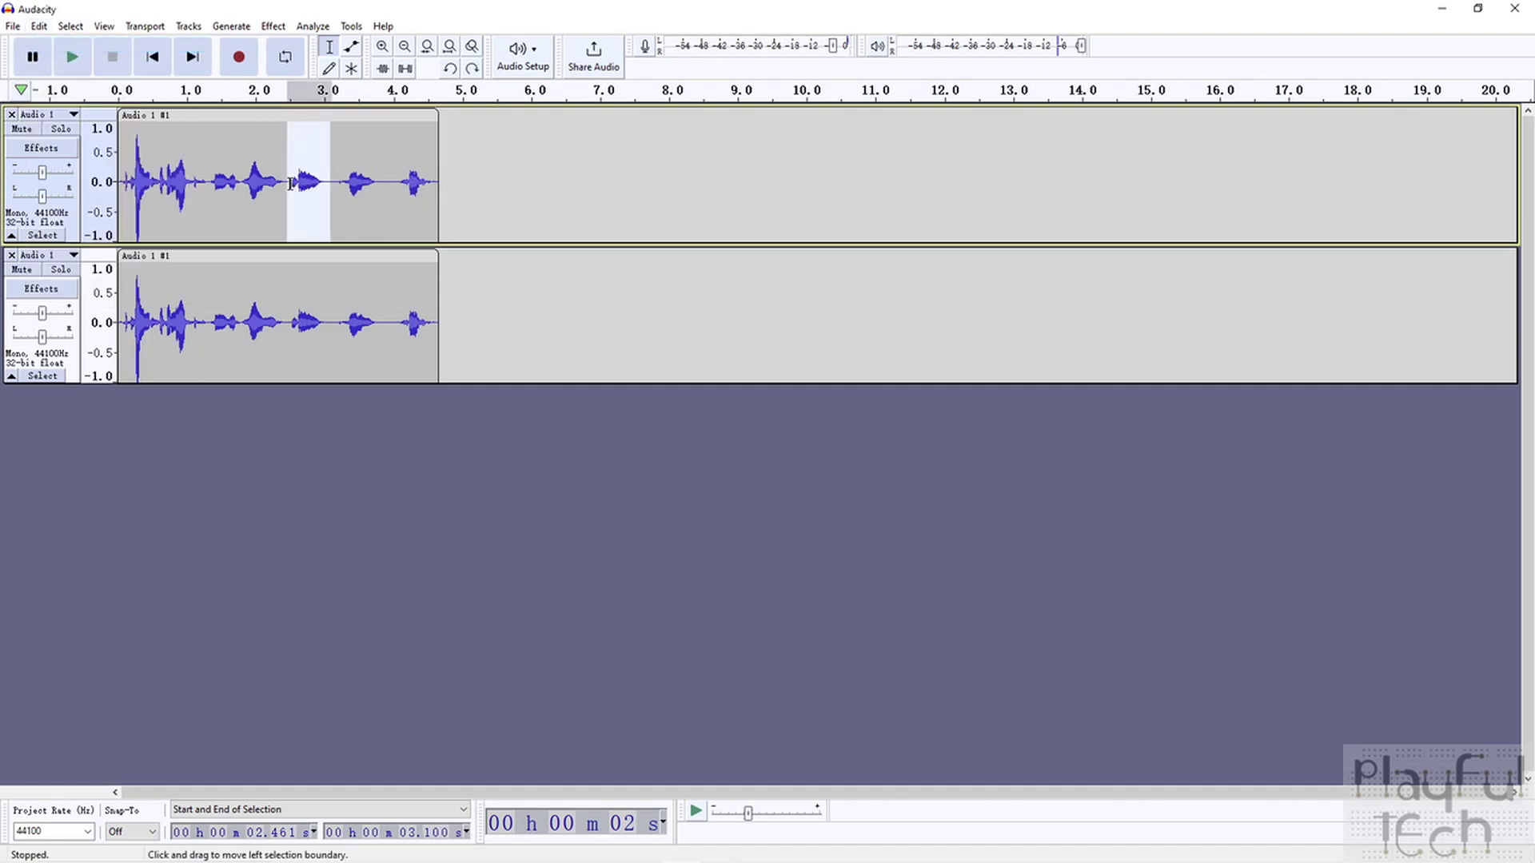
- Replace the selected word in the first track with generated silence lasting 0.639 s
click(227, 27)
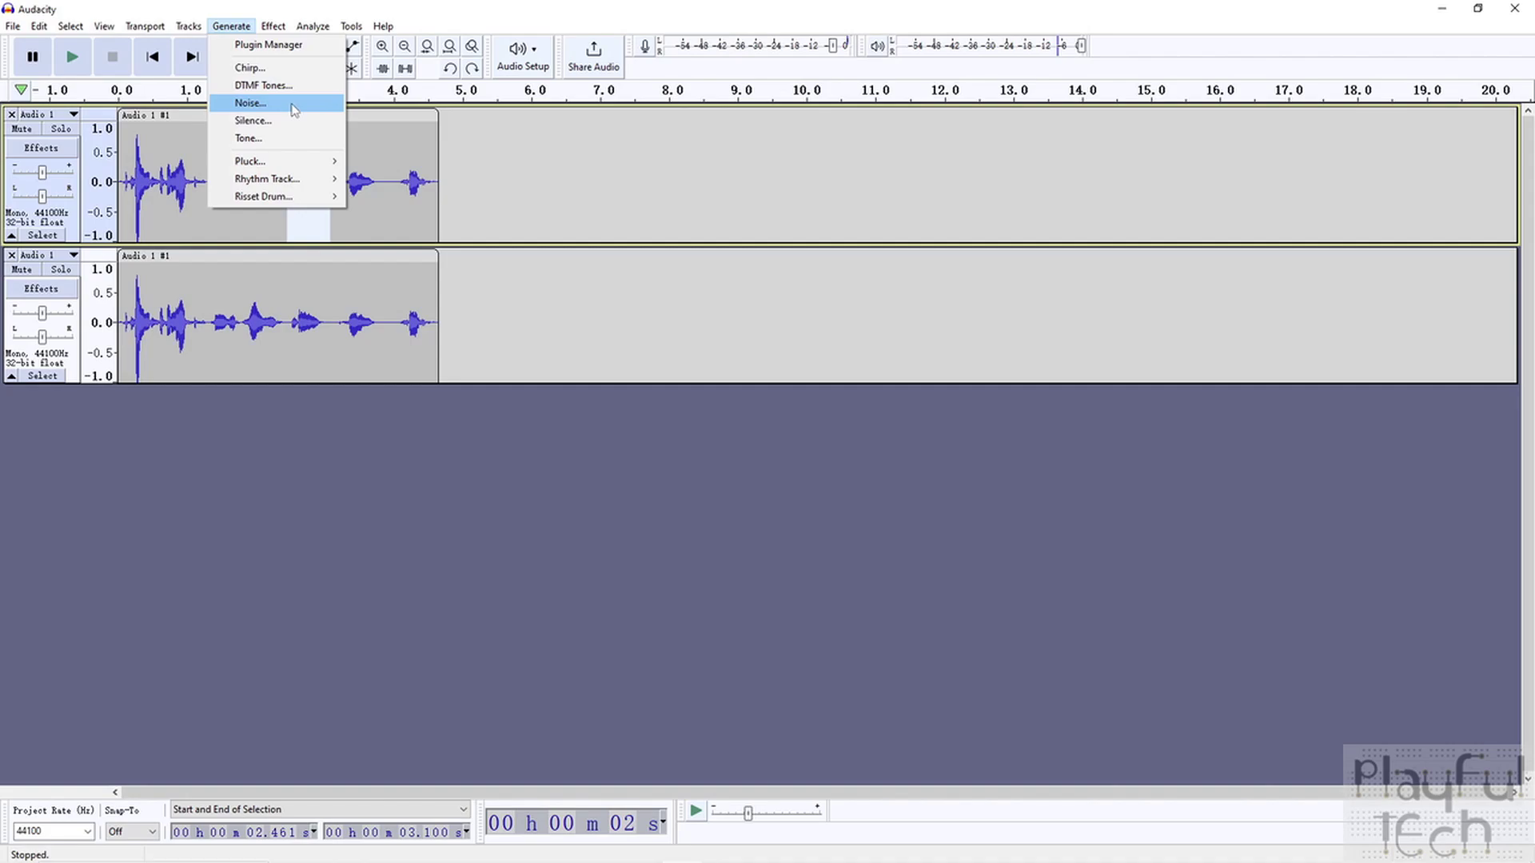
click(266, 122)
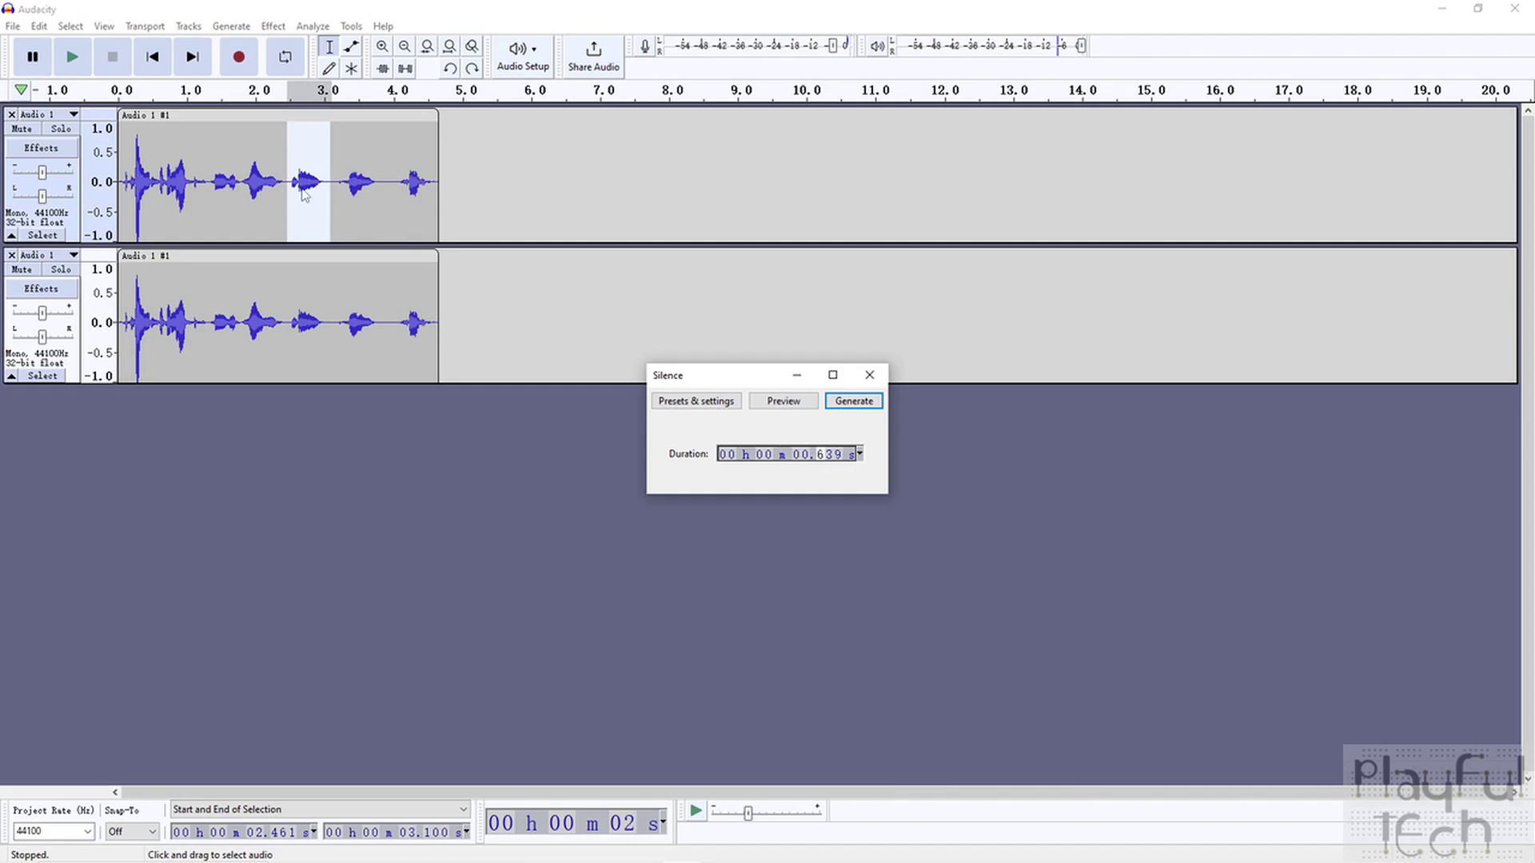
click(853, 401)
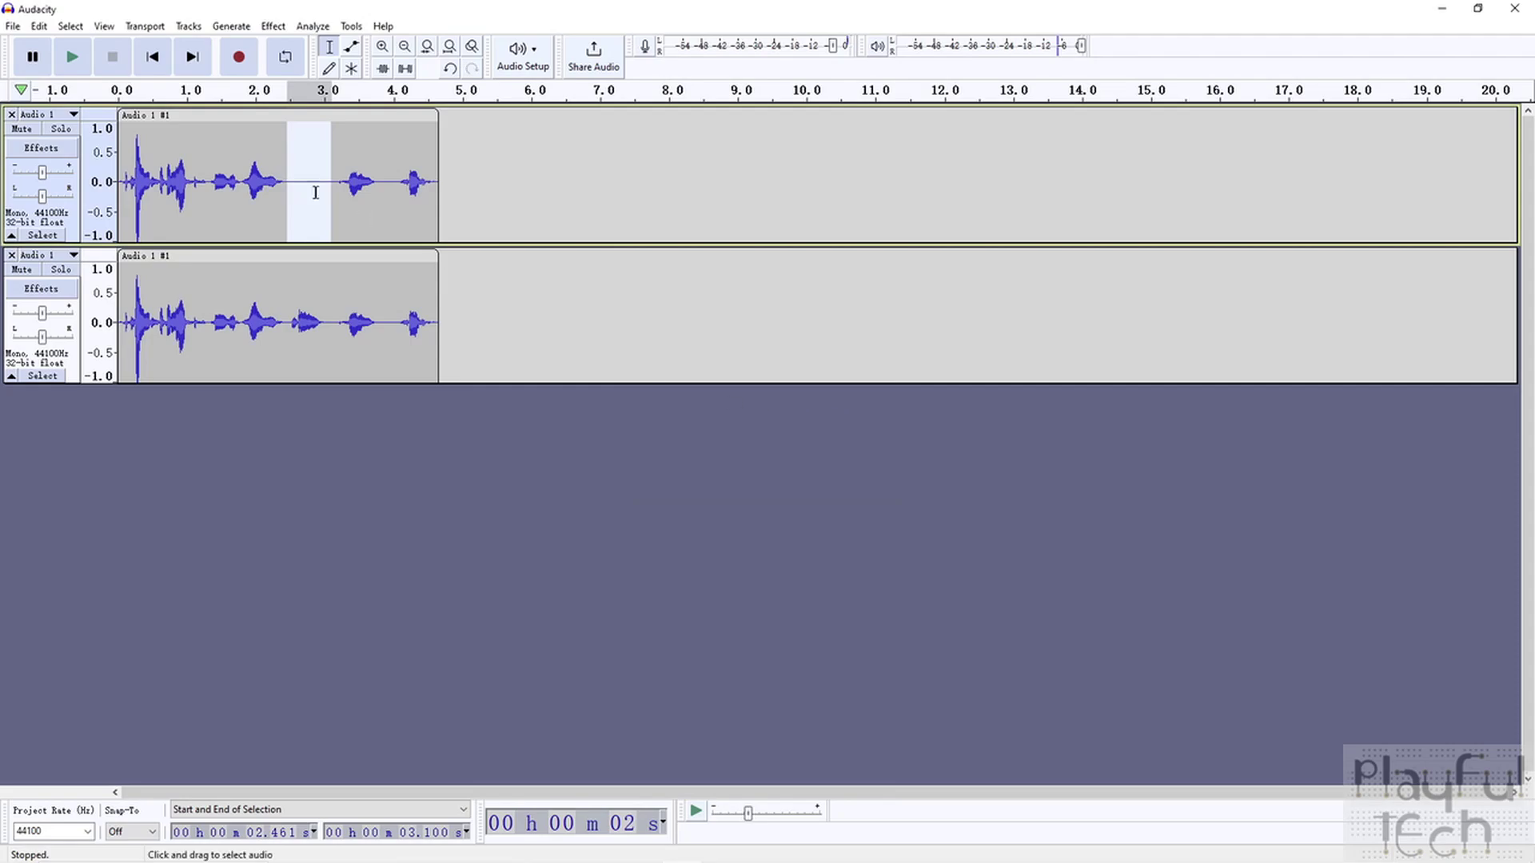
- Replace the word from about 3.15 to 3.86 s in the second track with generated silence
drag(334, 323, 382, 325)
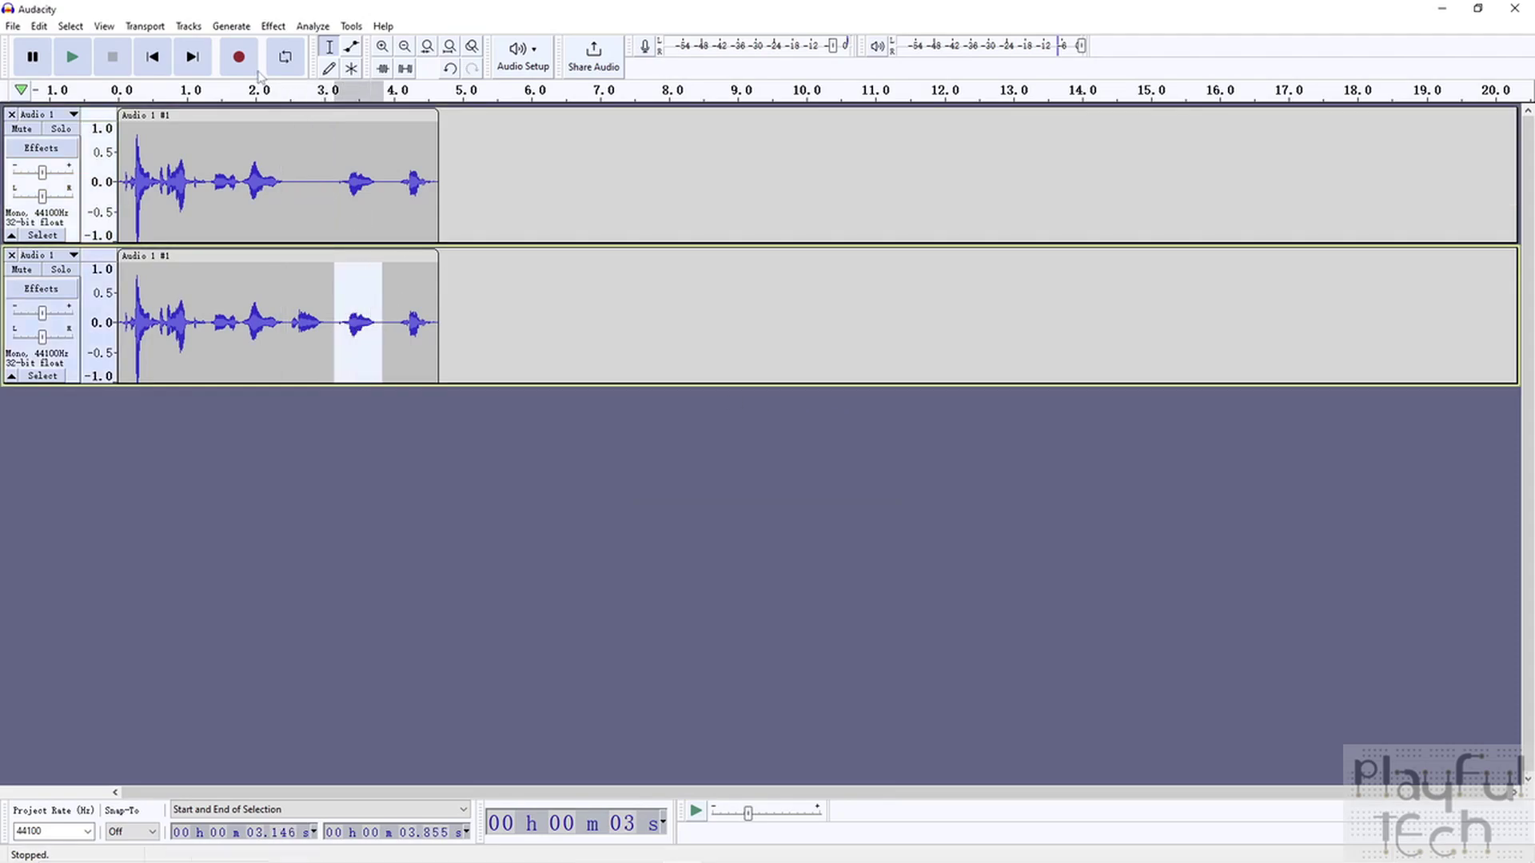
click(232, 27)
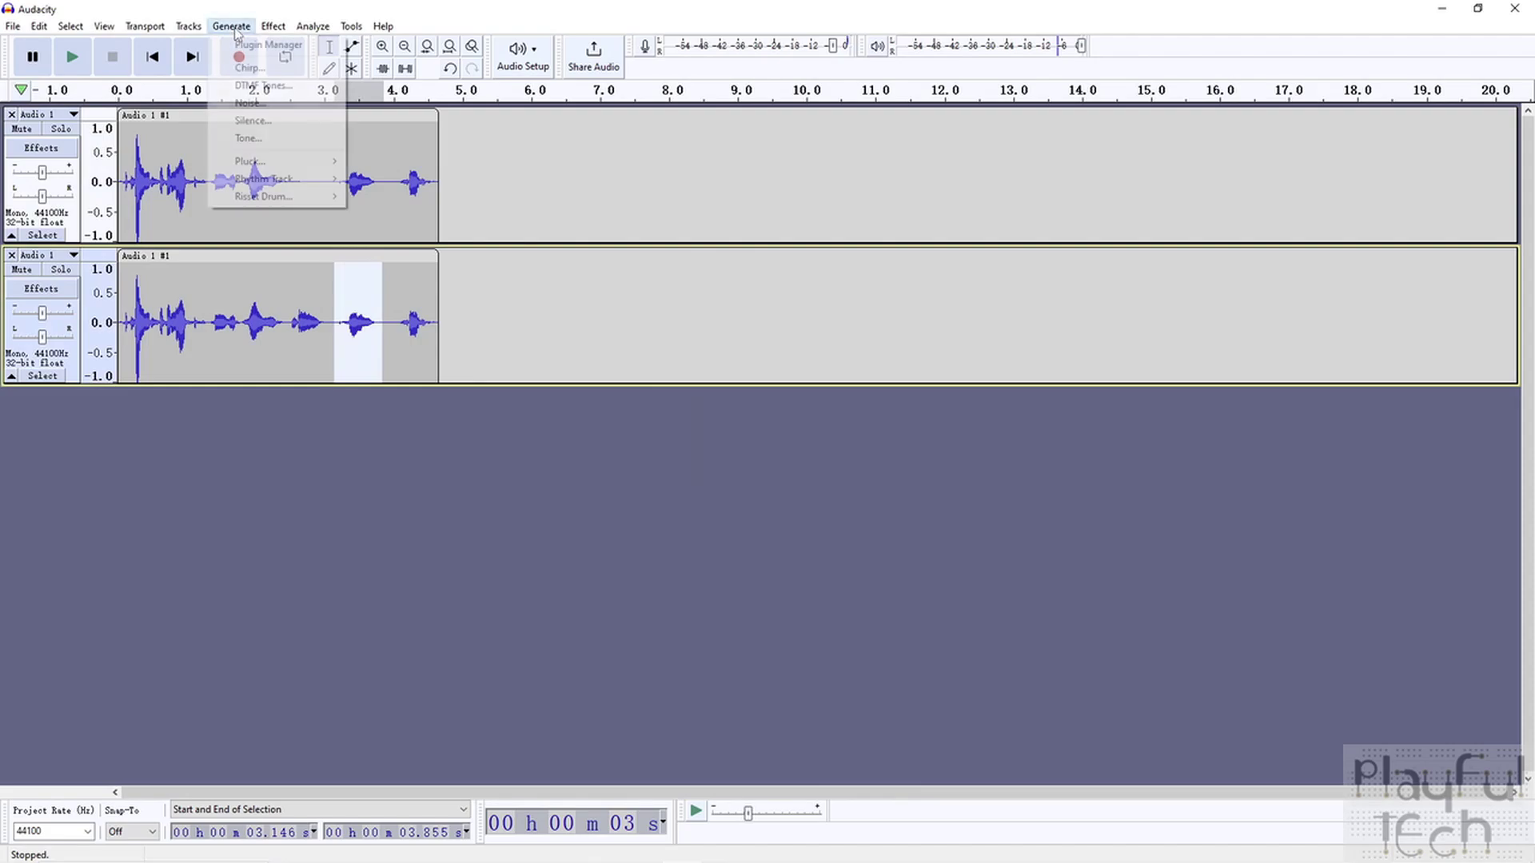
click(269, 121)
click(852, 402)
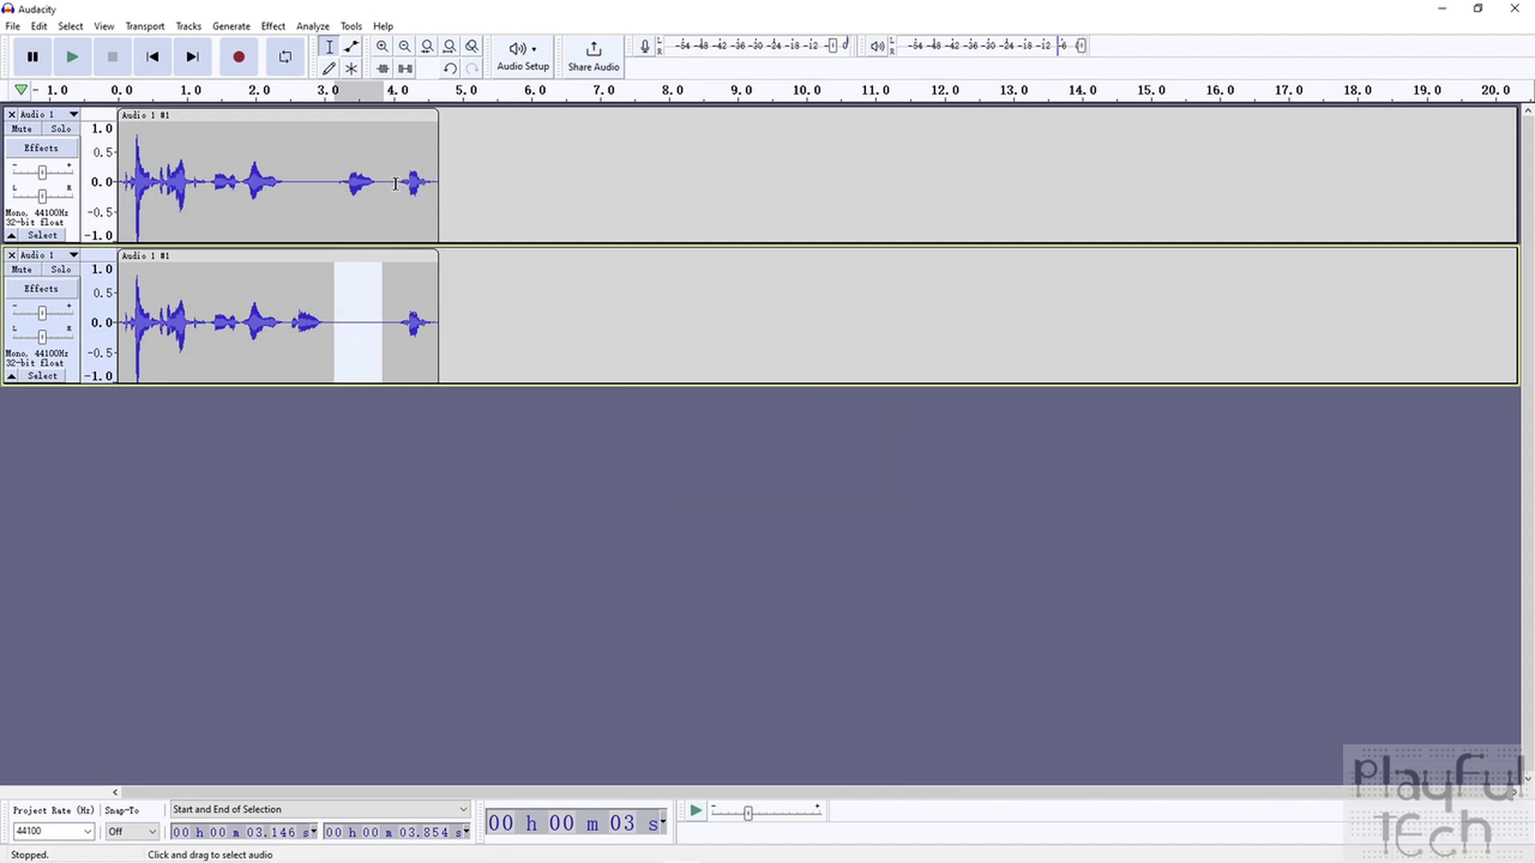
- Replace the last word of the first track, from about 4.04 s to its end, with white noise at amplitude 0.05
drag(395, 184, 438, 182)
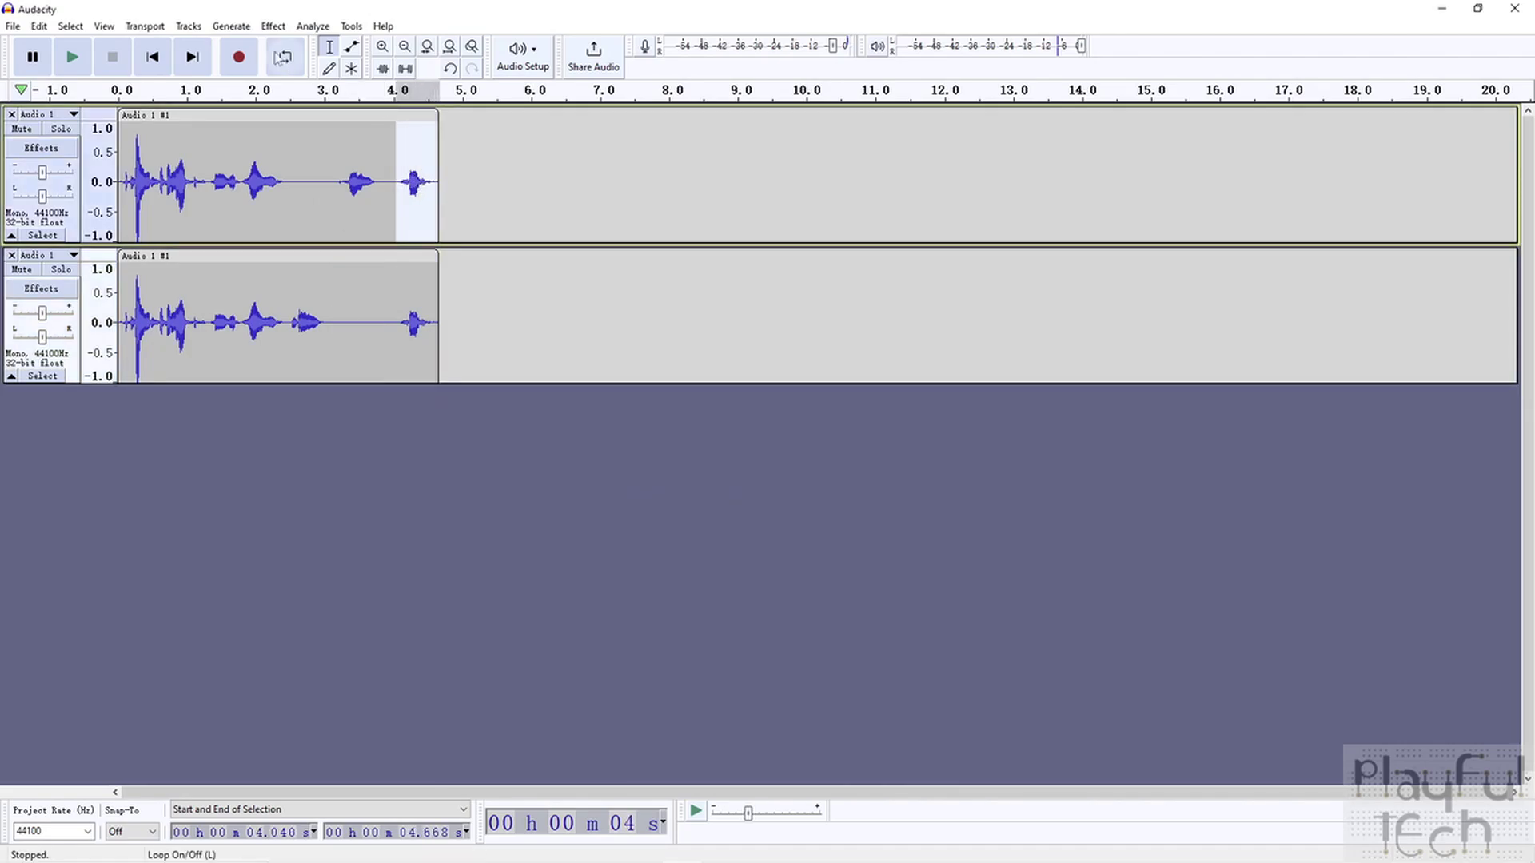
click(233, 28)
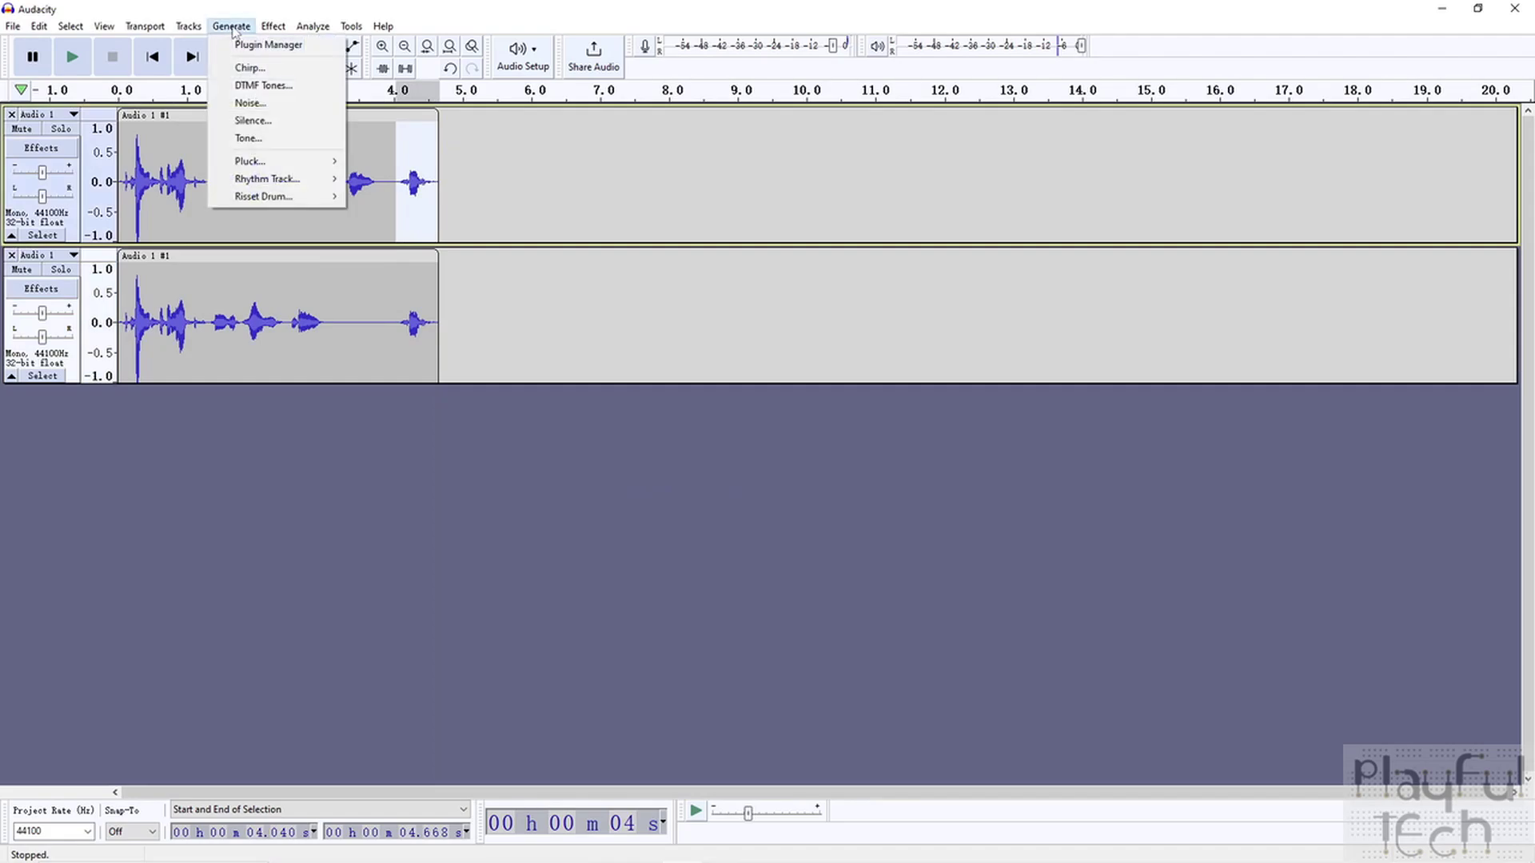
click(271, 107)
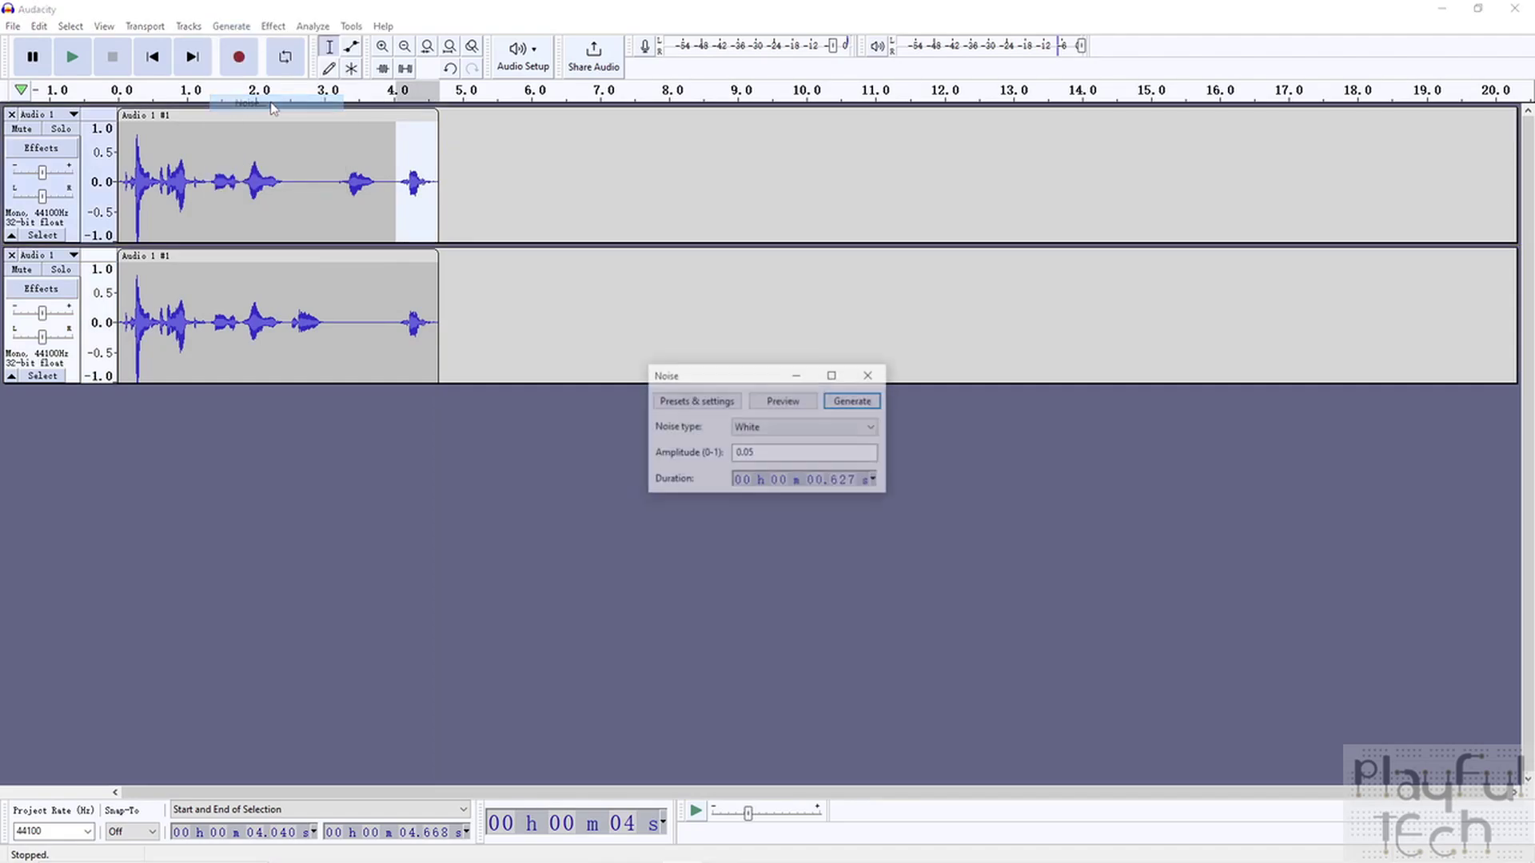
click(791, 427)
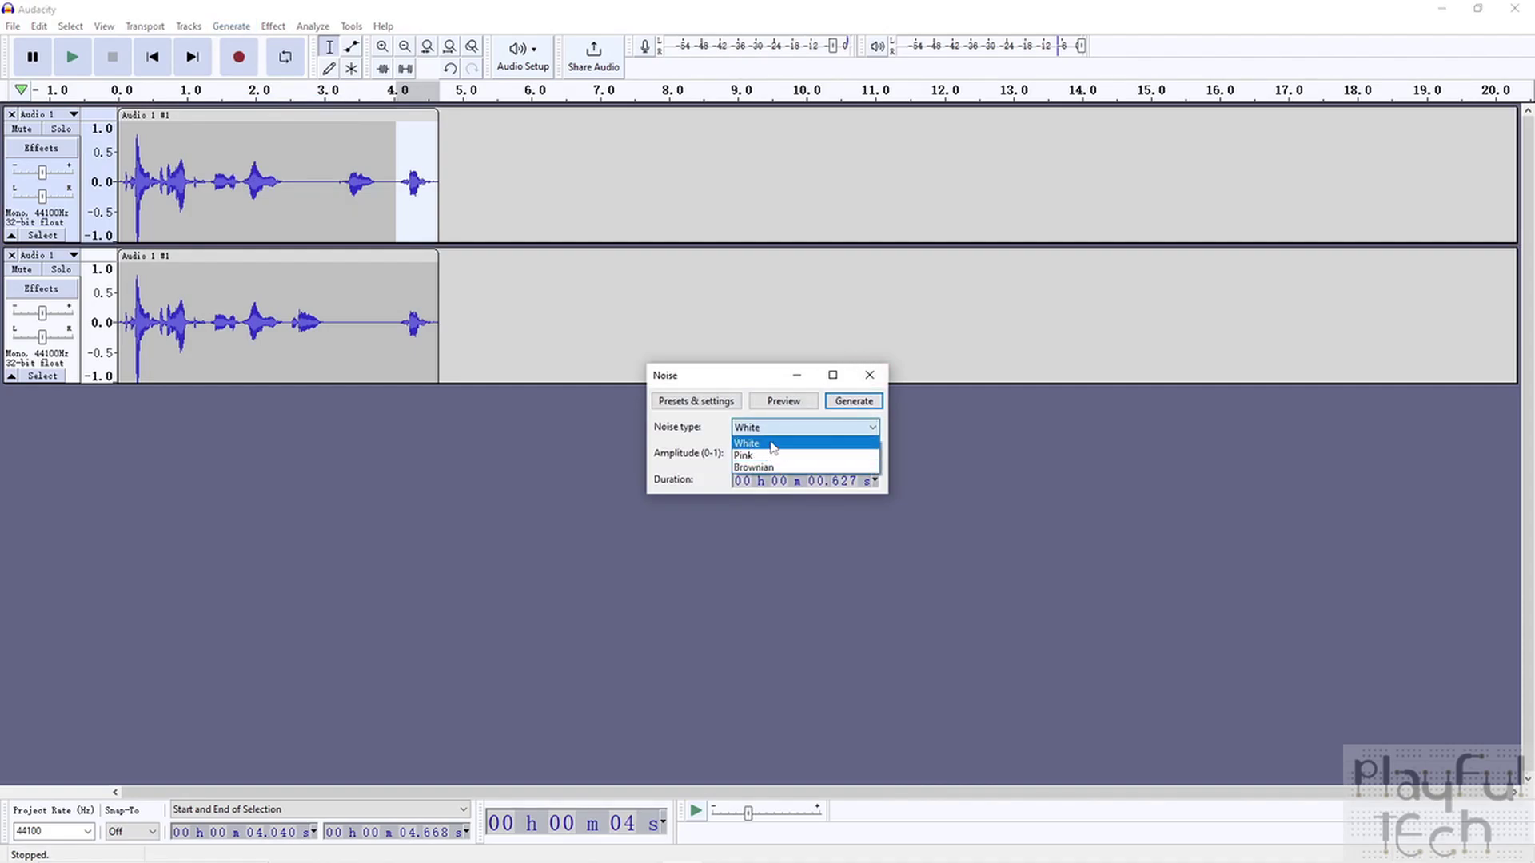
click(773, 447)
click(752, 456)
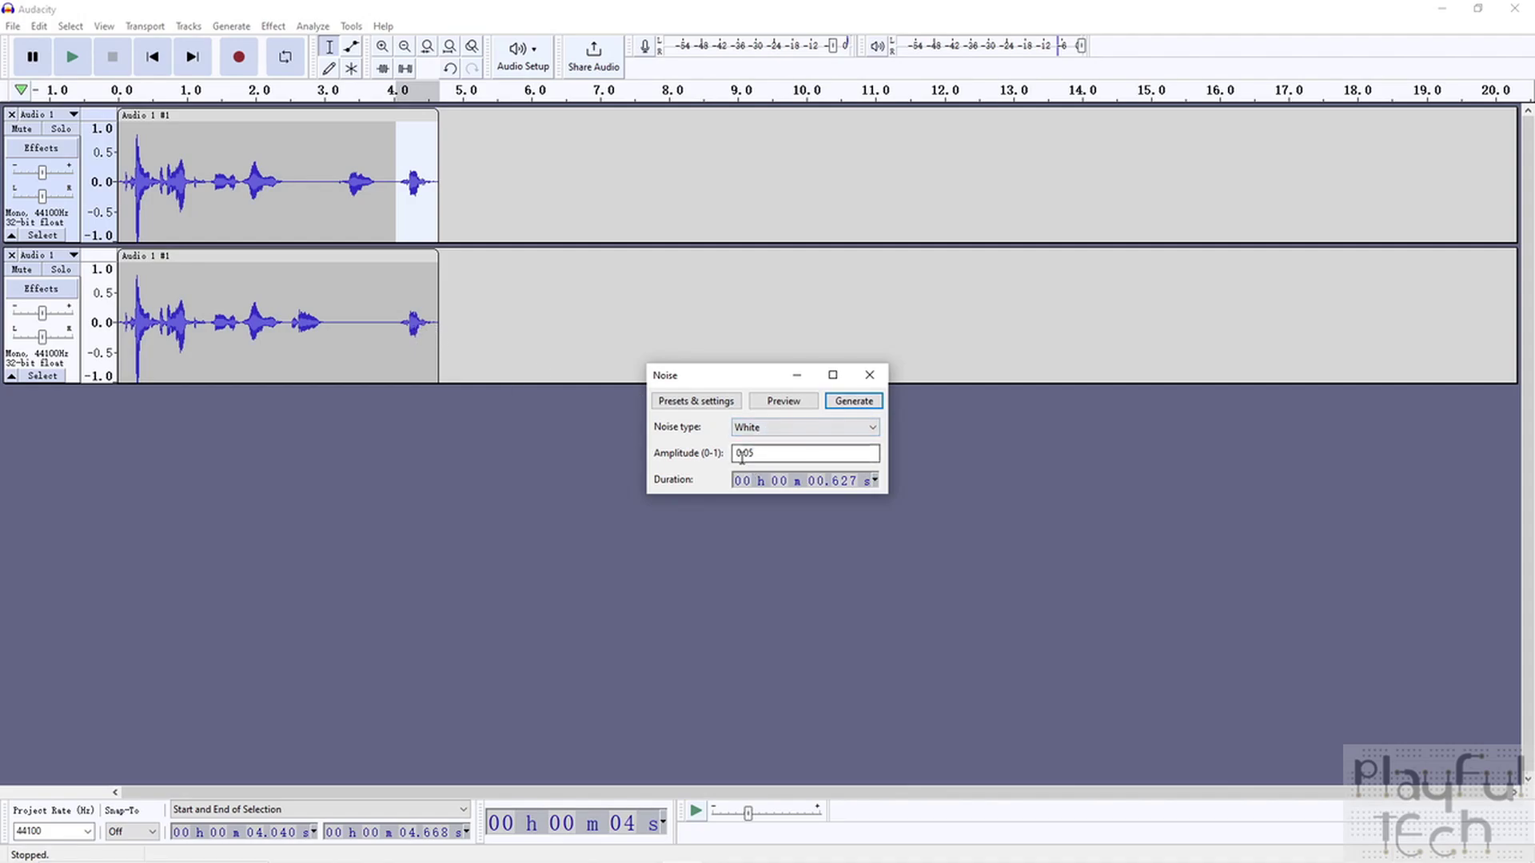
click(853, 401)
- Play the word from about 1.81 to 2.44 s in the second track and replace it with a 440 Hz sine tone at amplitude 0.05
click(438, 302)
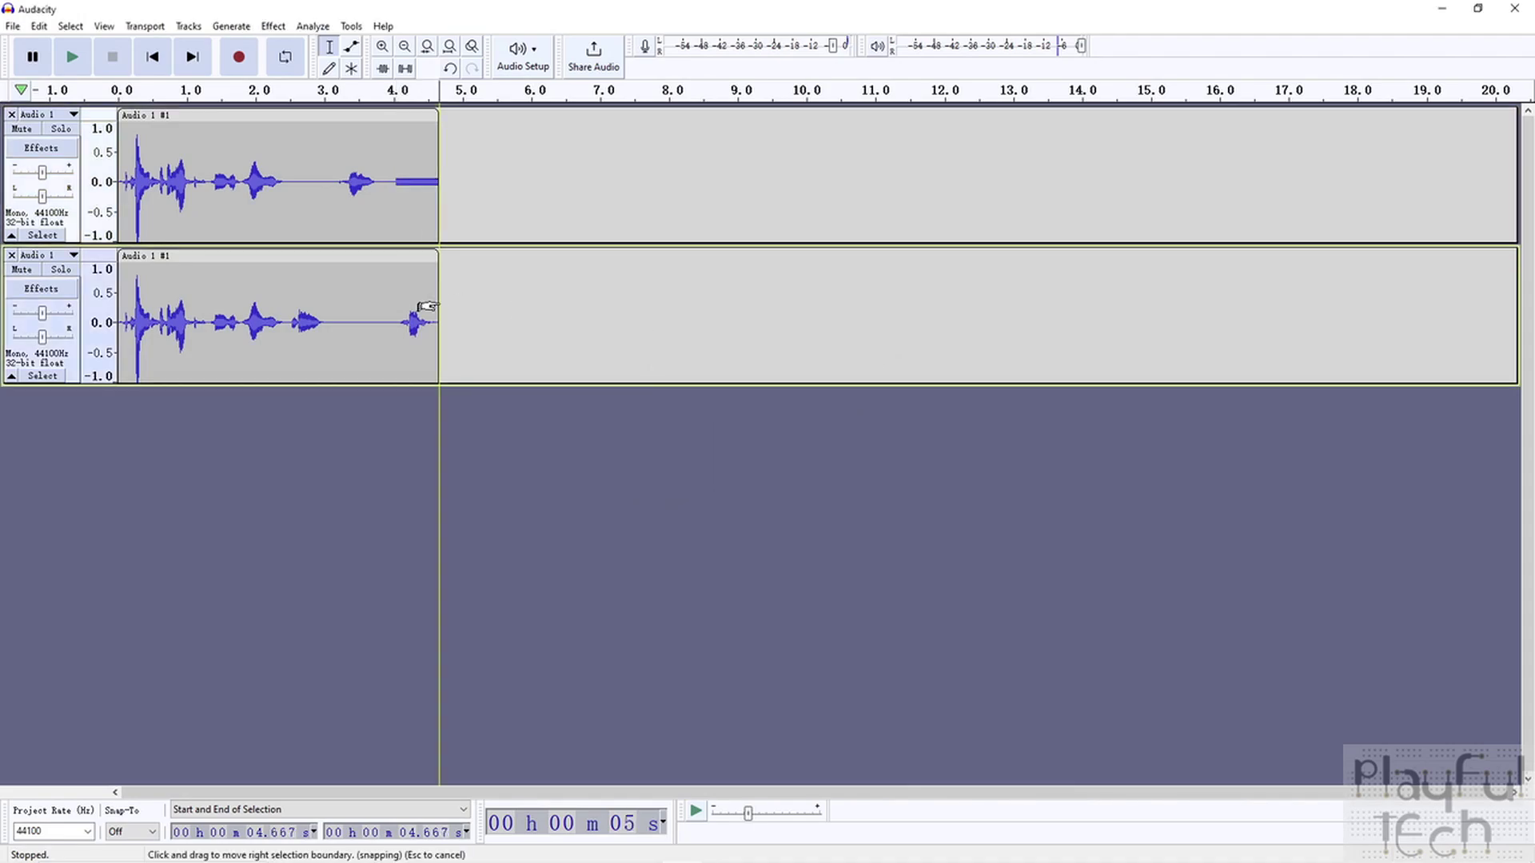
click(242, 322)
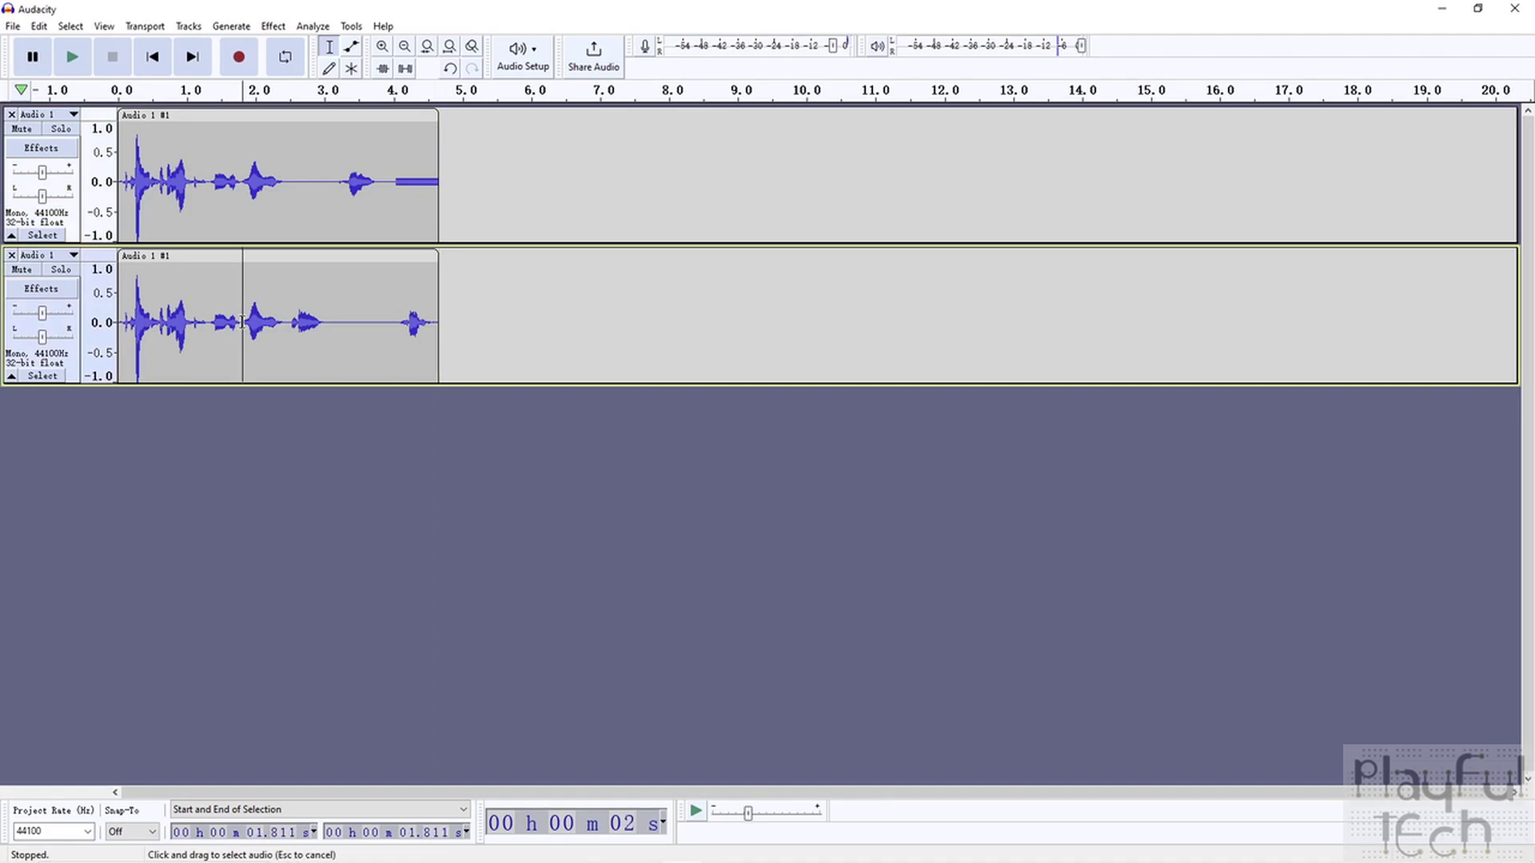
drag(242, 322, 284, 322)
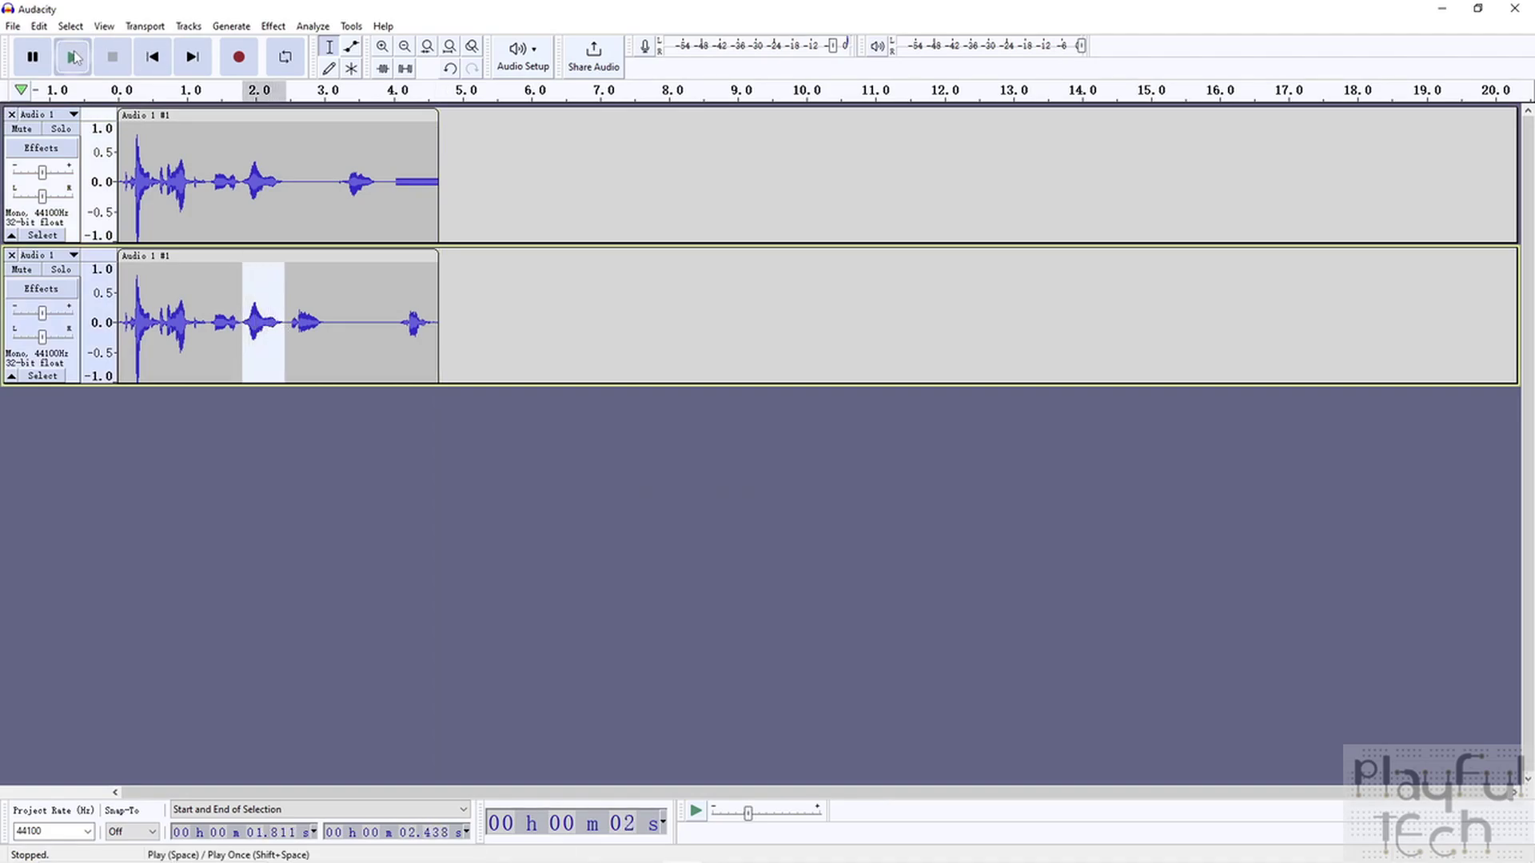
click(74, 57)
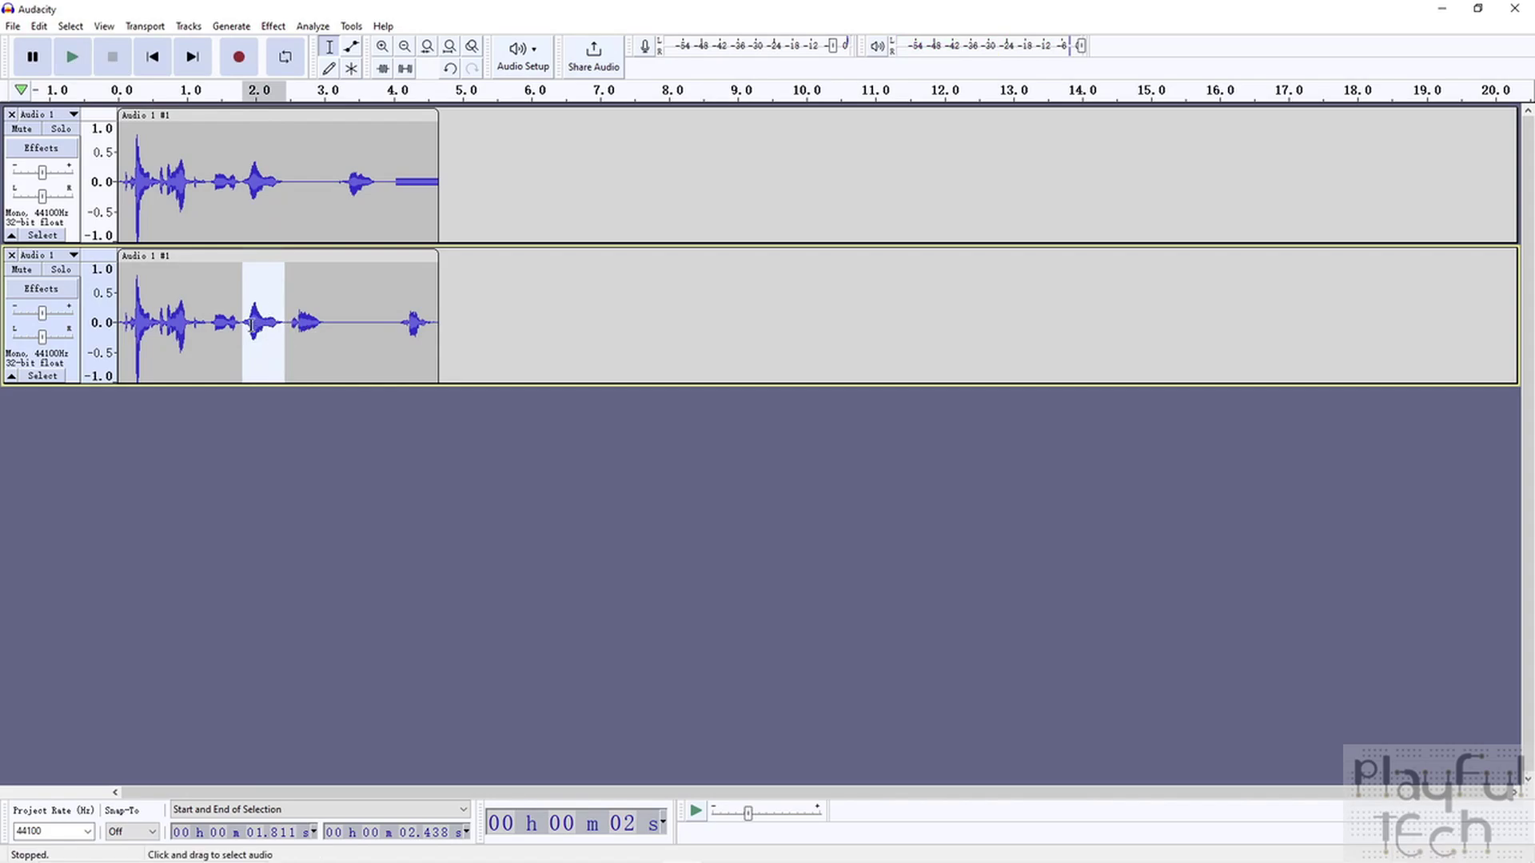
click(231, 27)
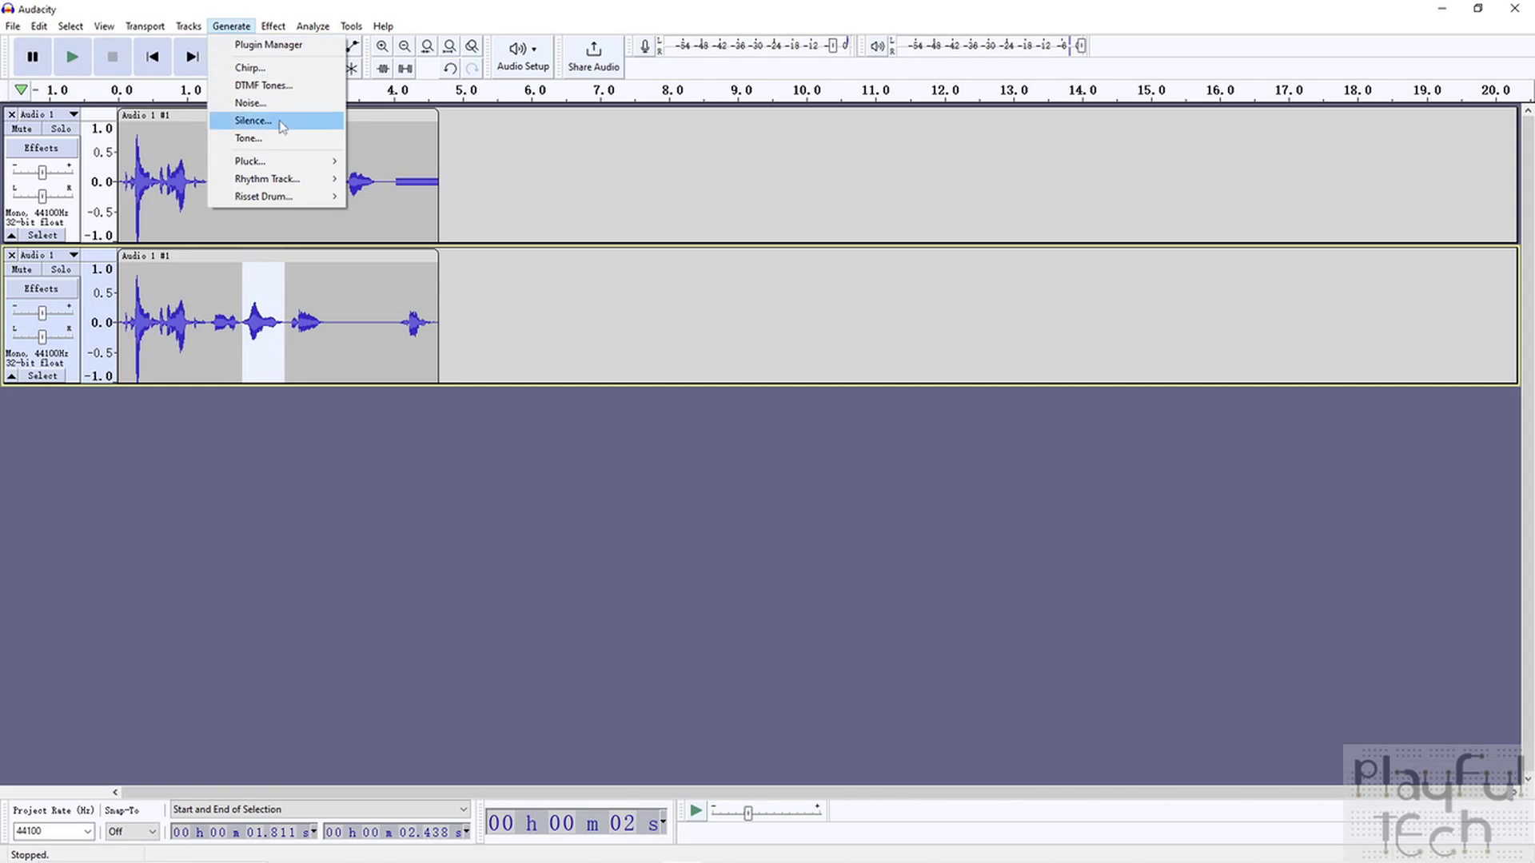
click(255, 138)
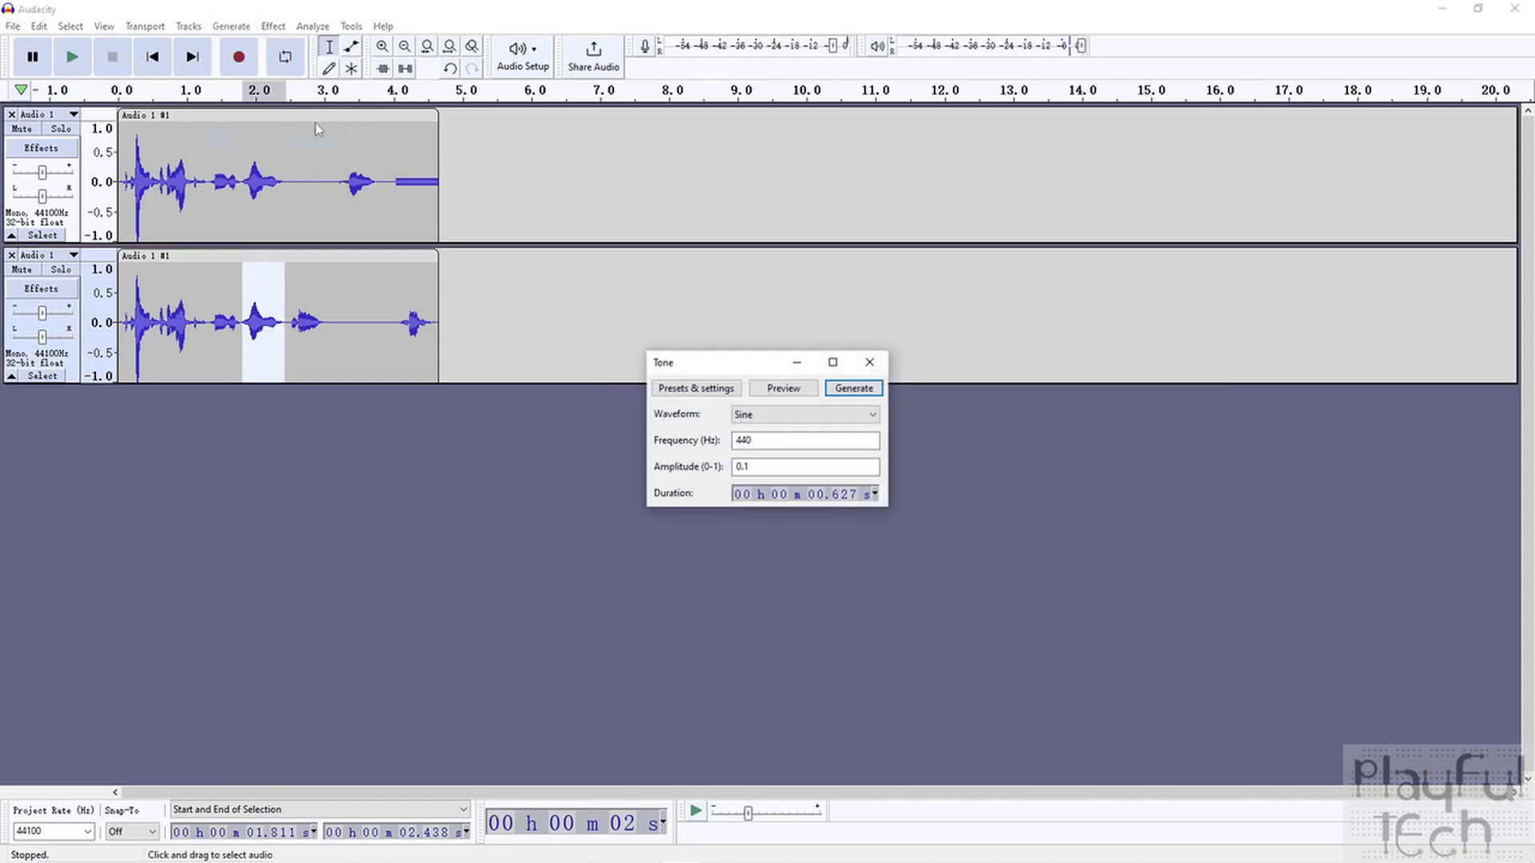
double_click(743, 466)
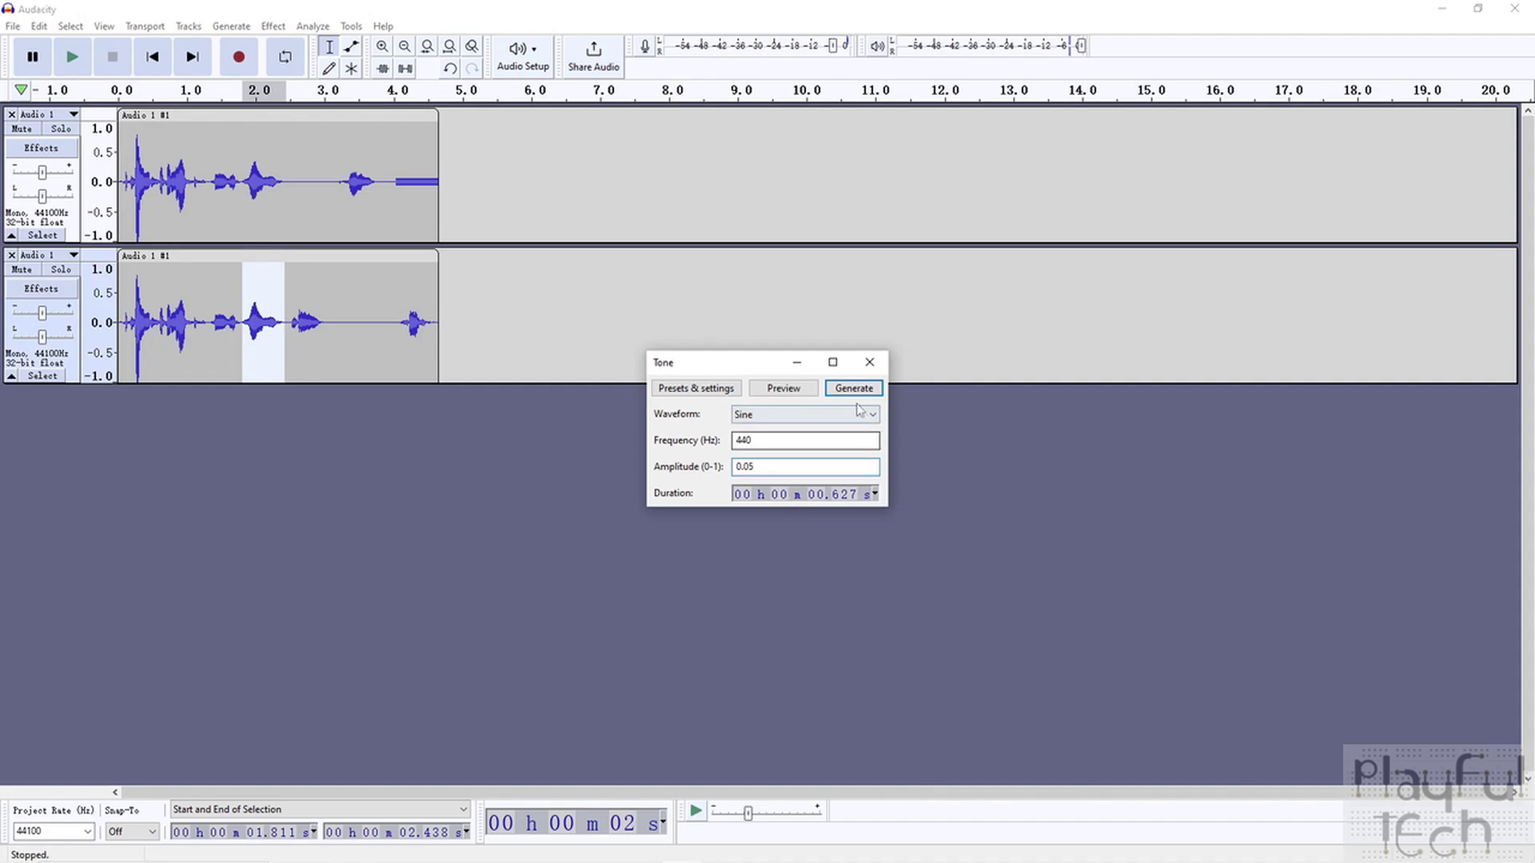
key(Return)
click(426, 318)
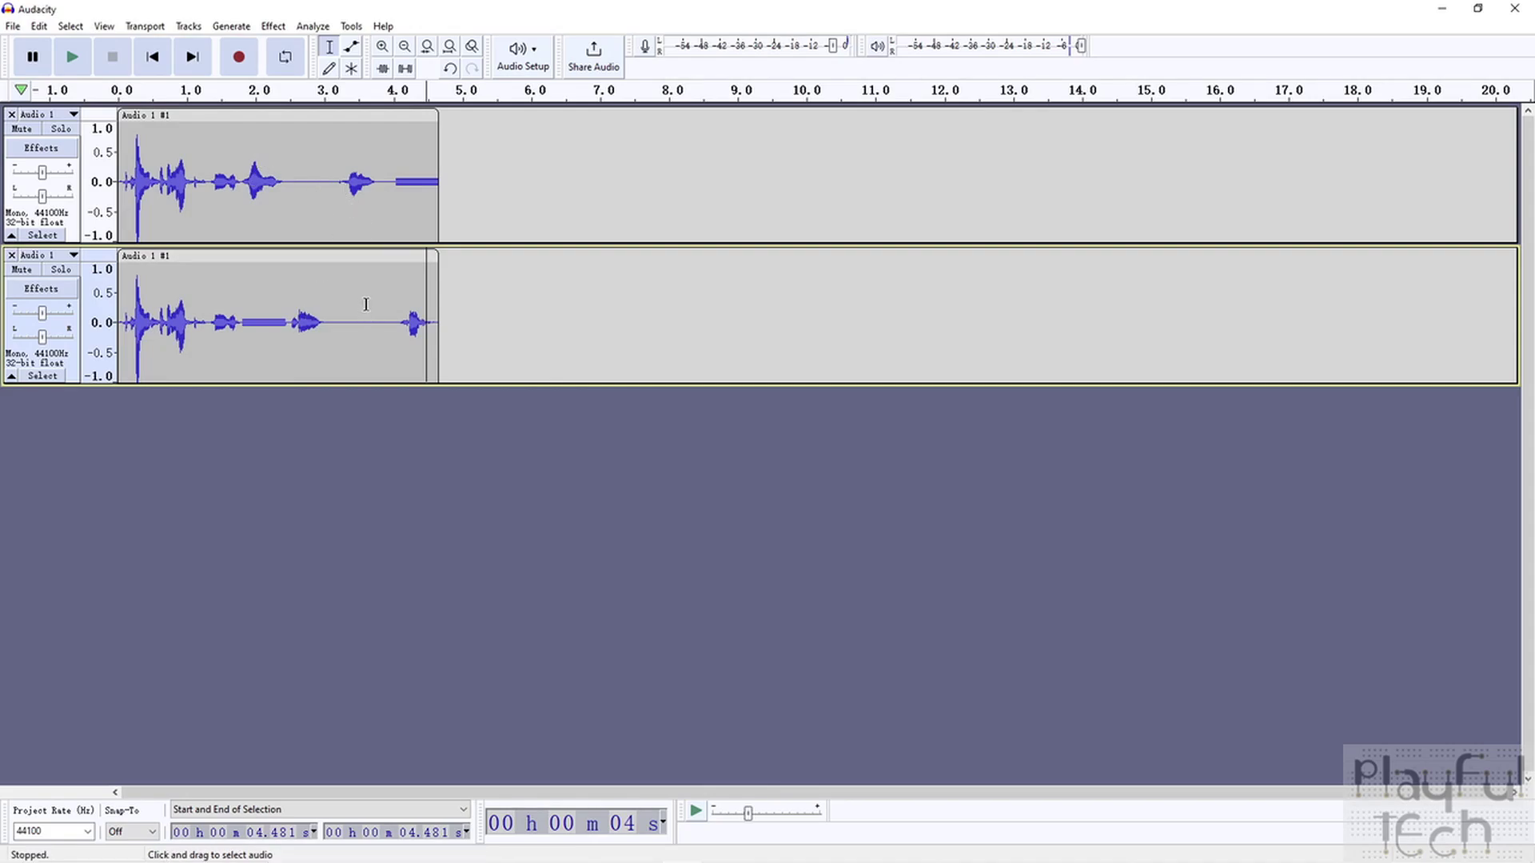
- Solo the first track and play it from the start
click(64, 129)
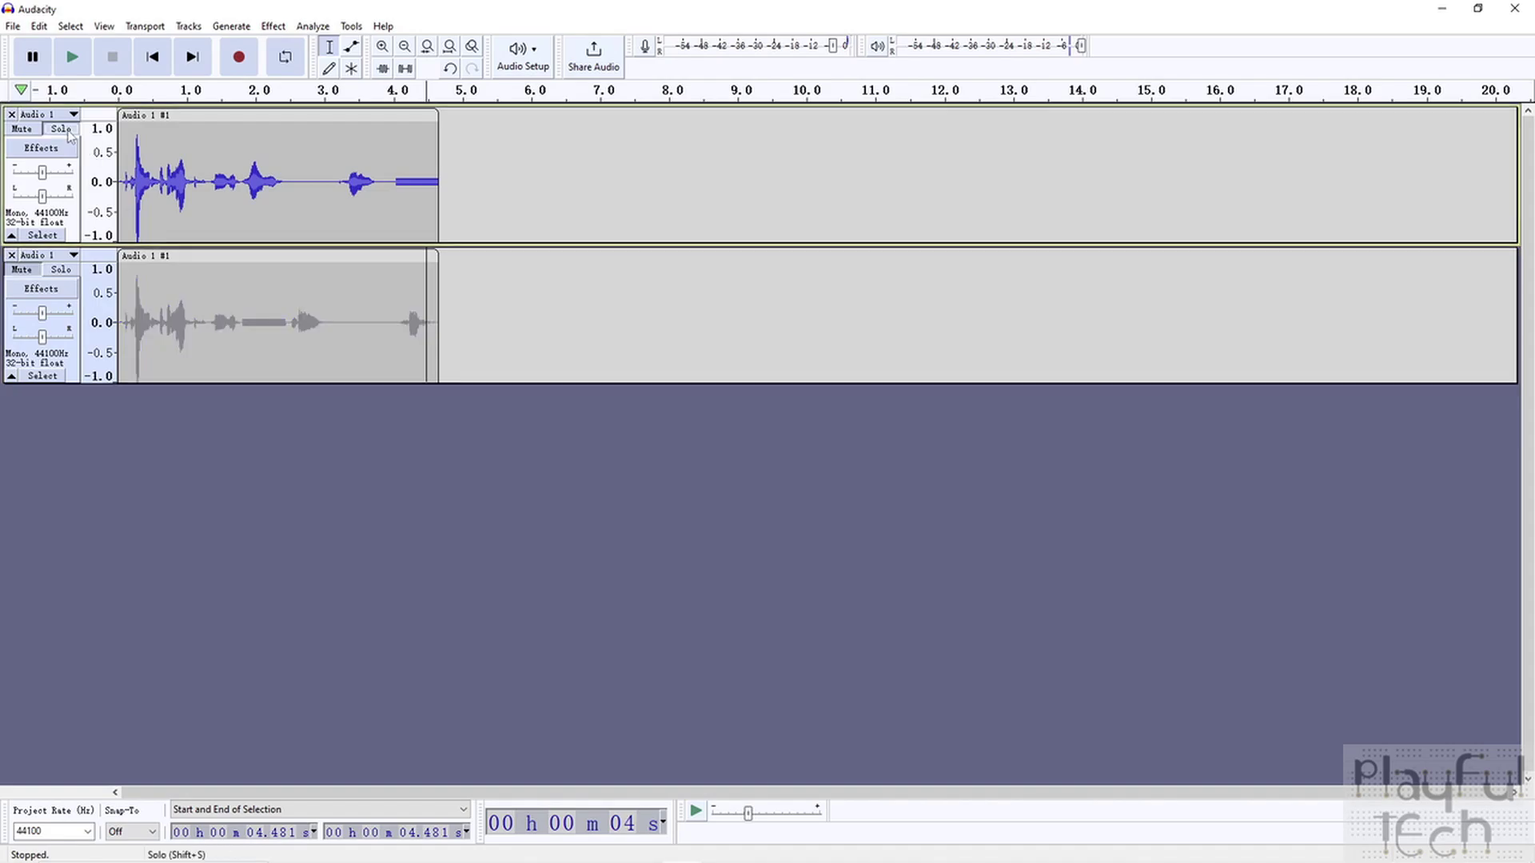
click(152, 56)
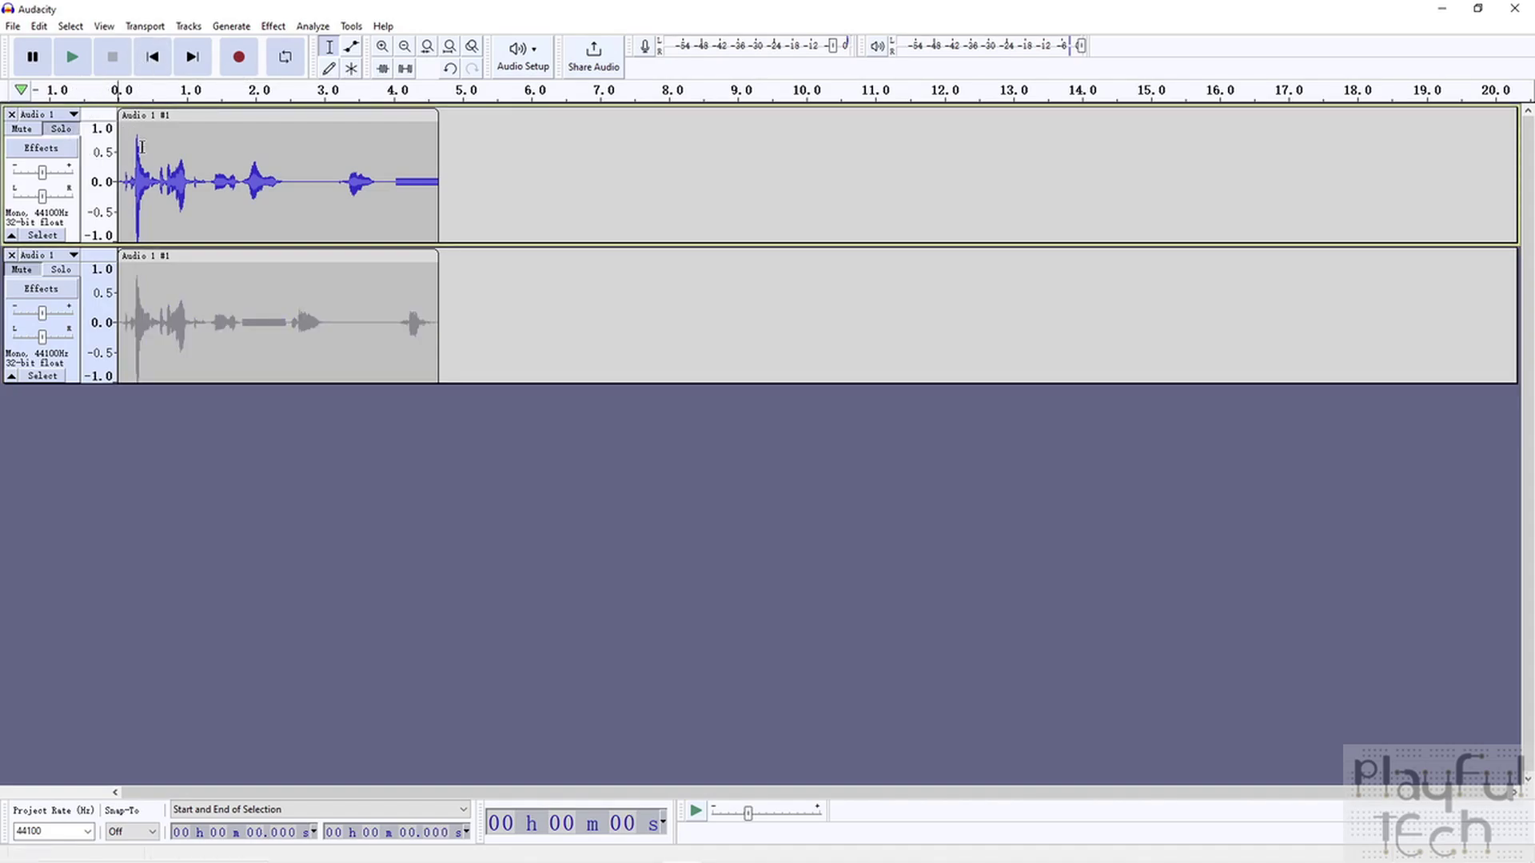
click(84, 64)
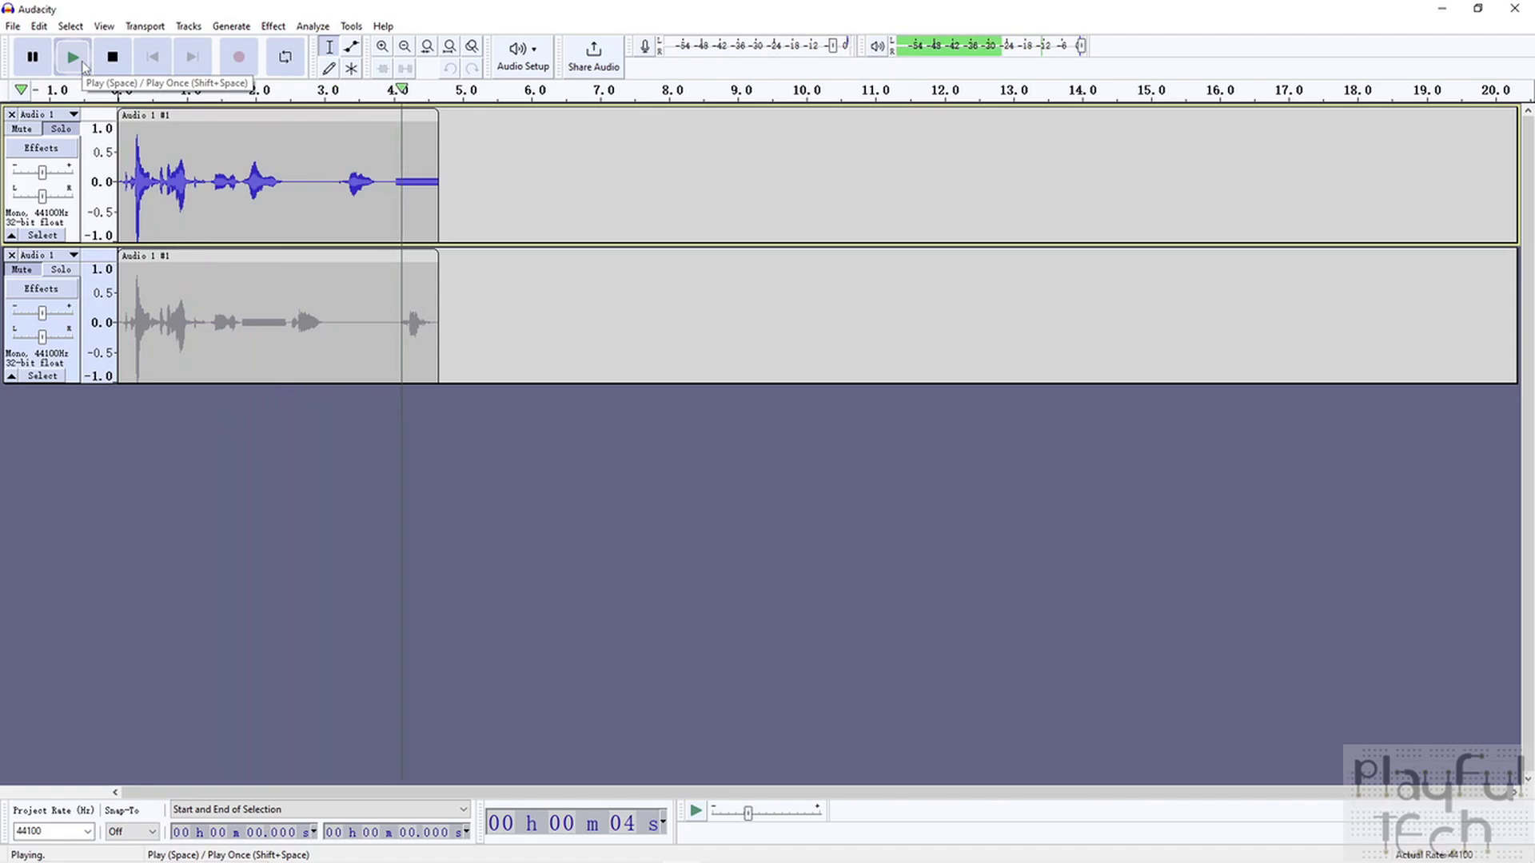
- Solo and play the second track, and play both tracks together with solo turned off
click(59, 271)
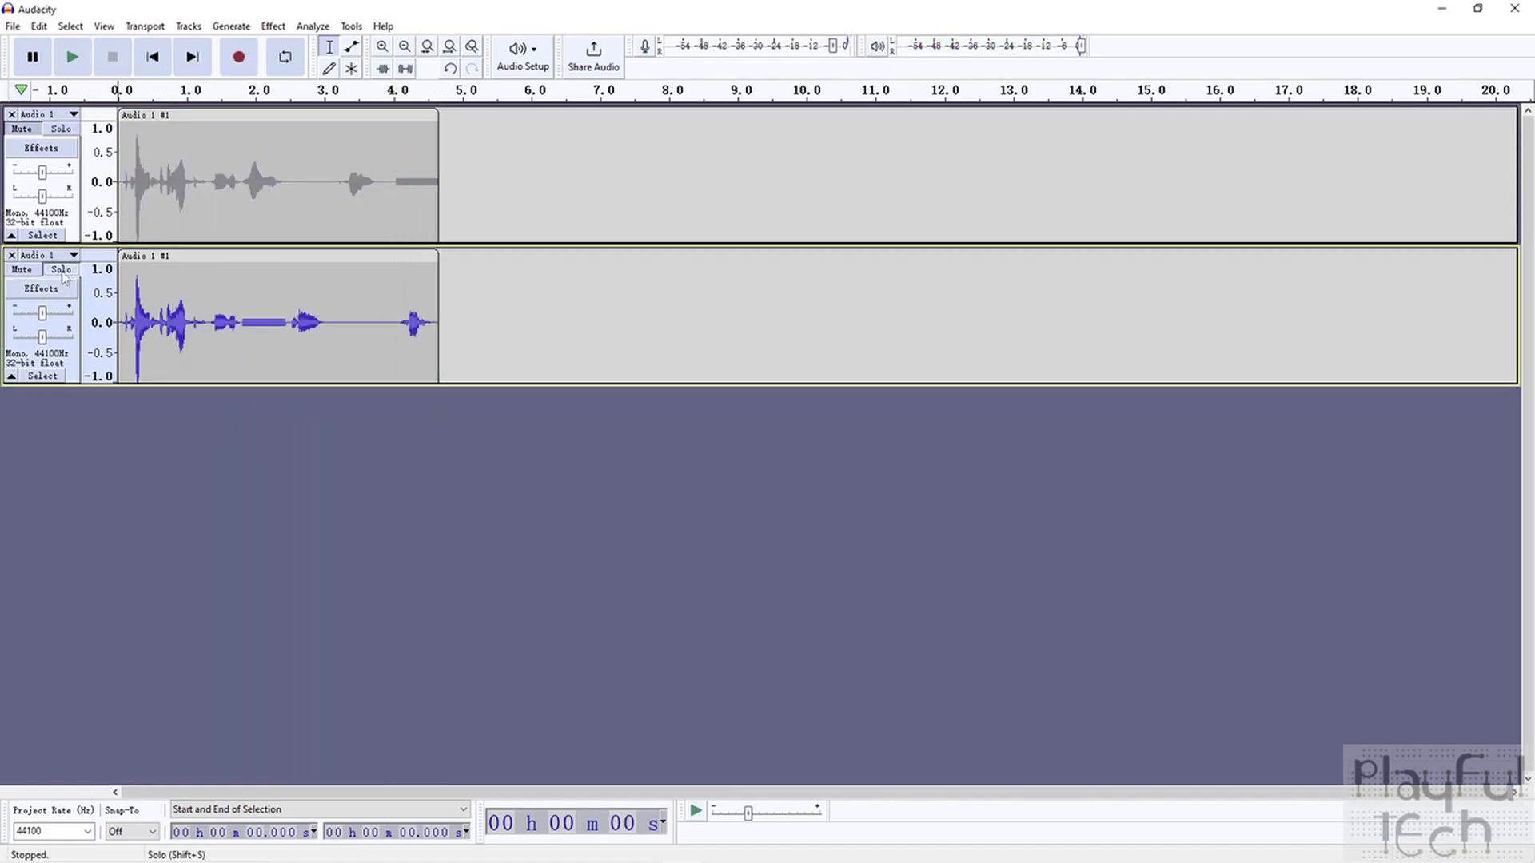
click(83, 66)
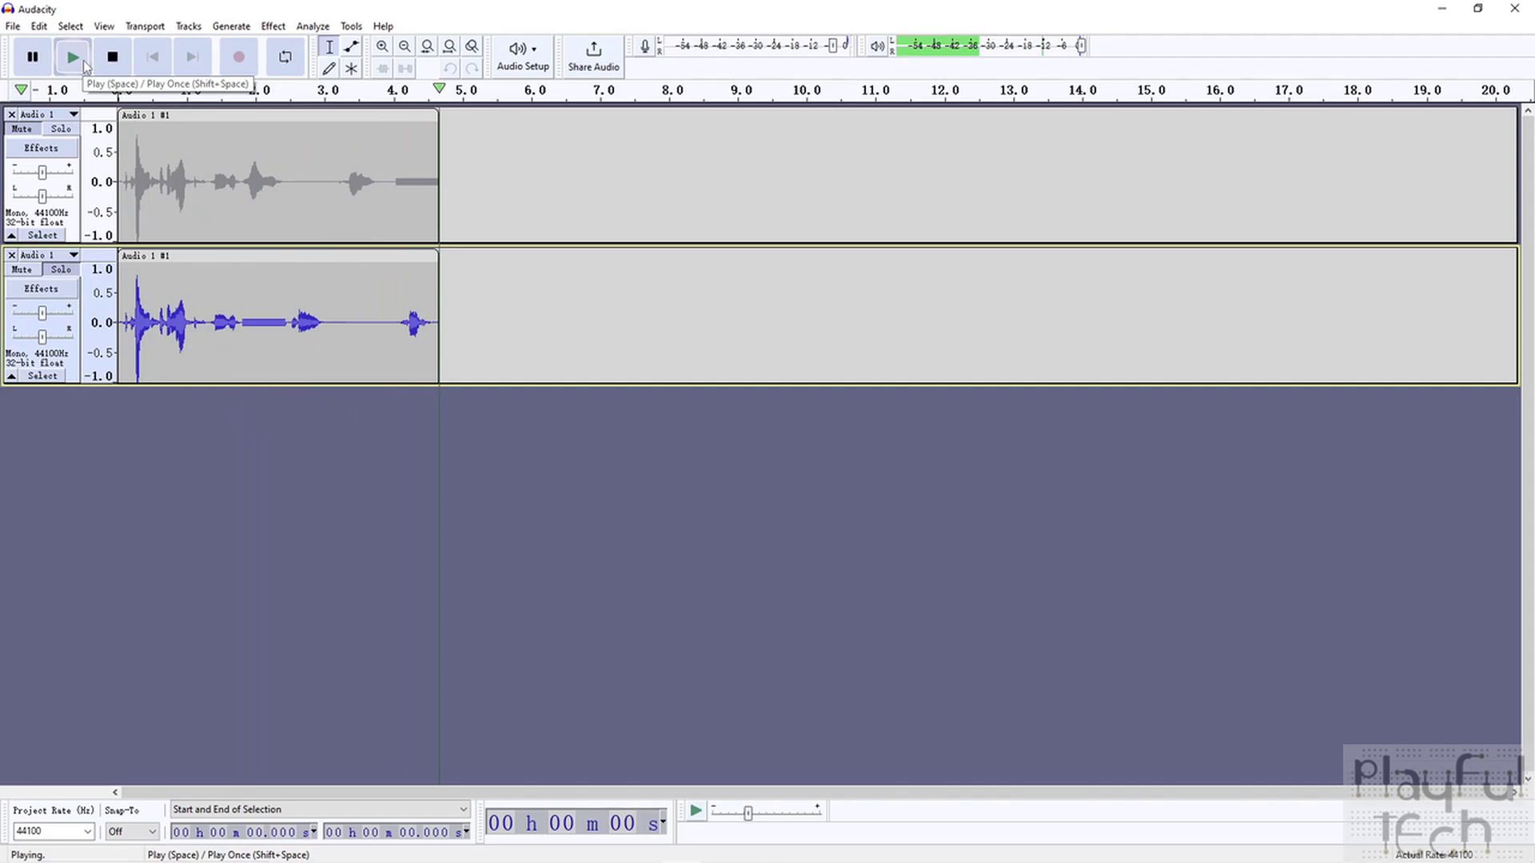
click(61, 269)
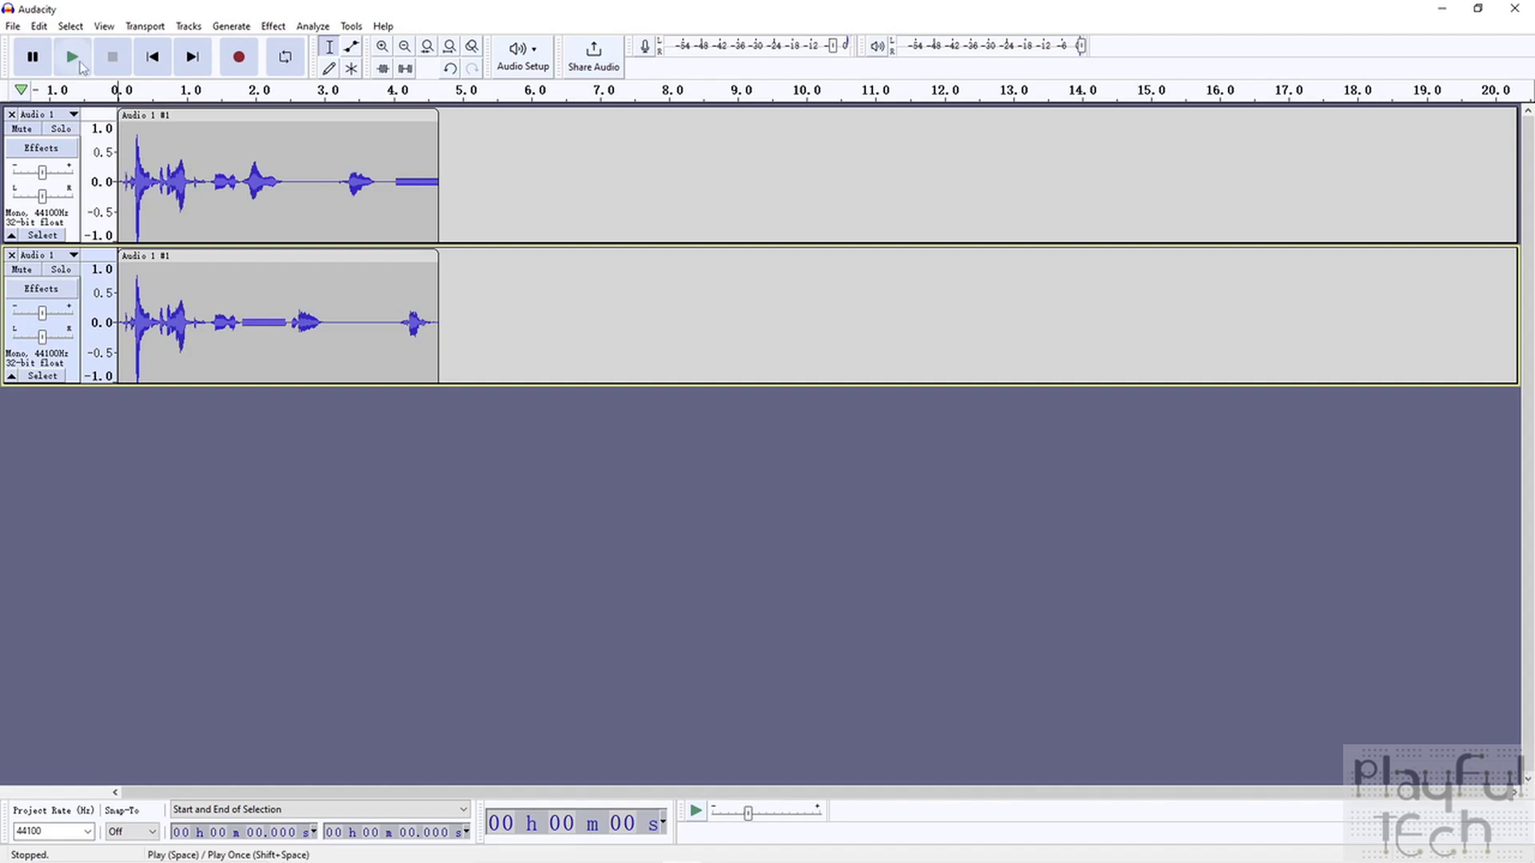
click(72, 58)
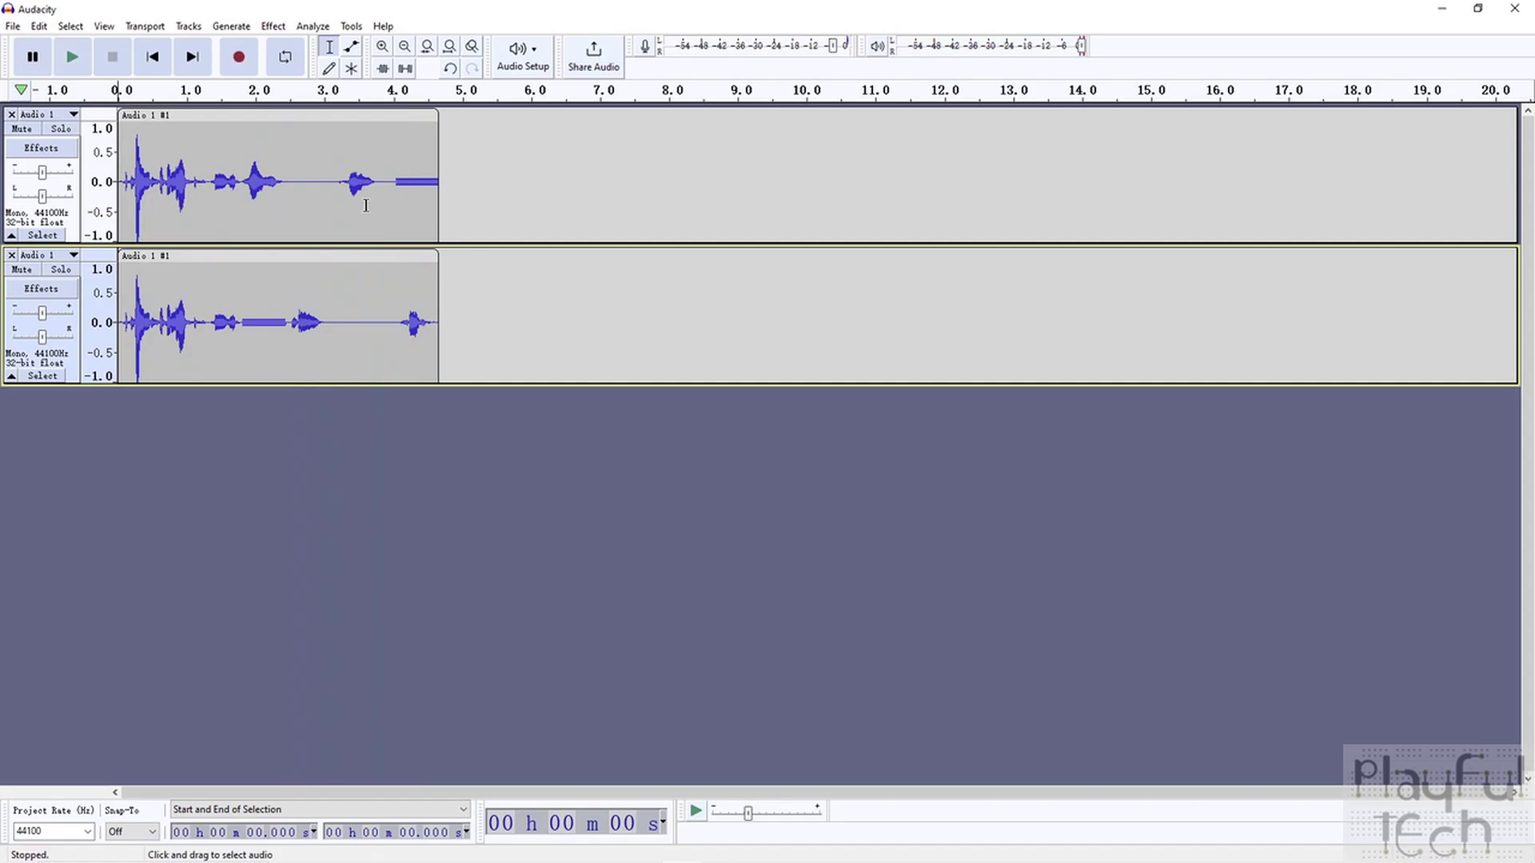
click(274, 25)
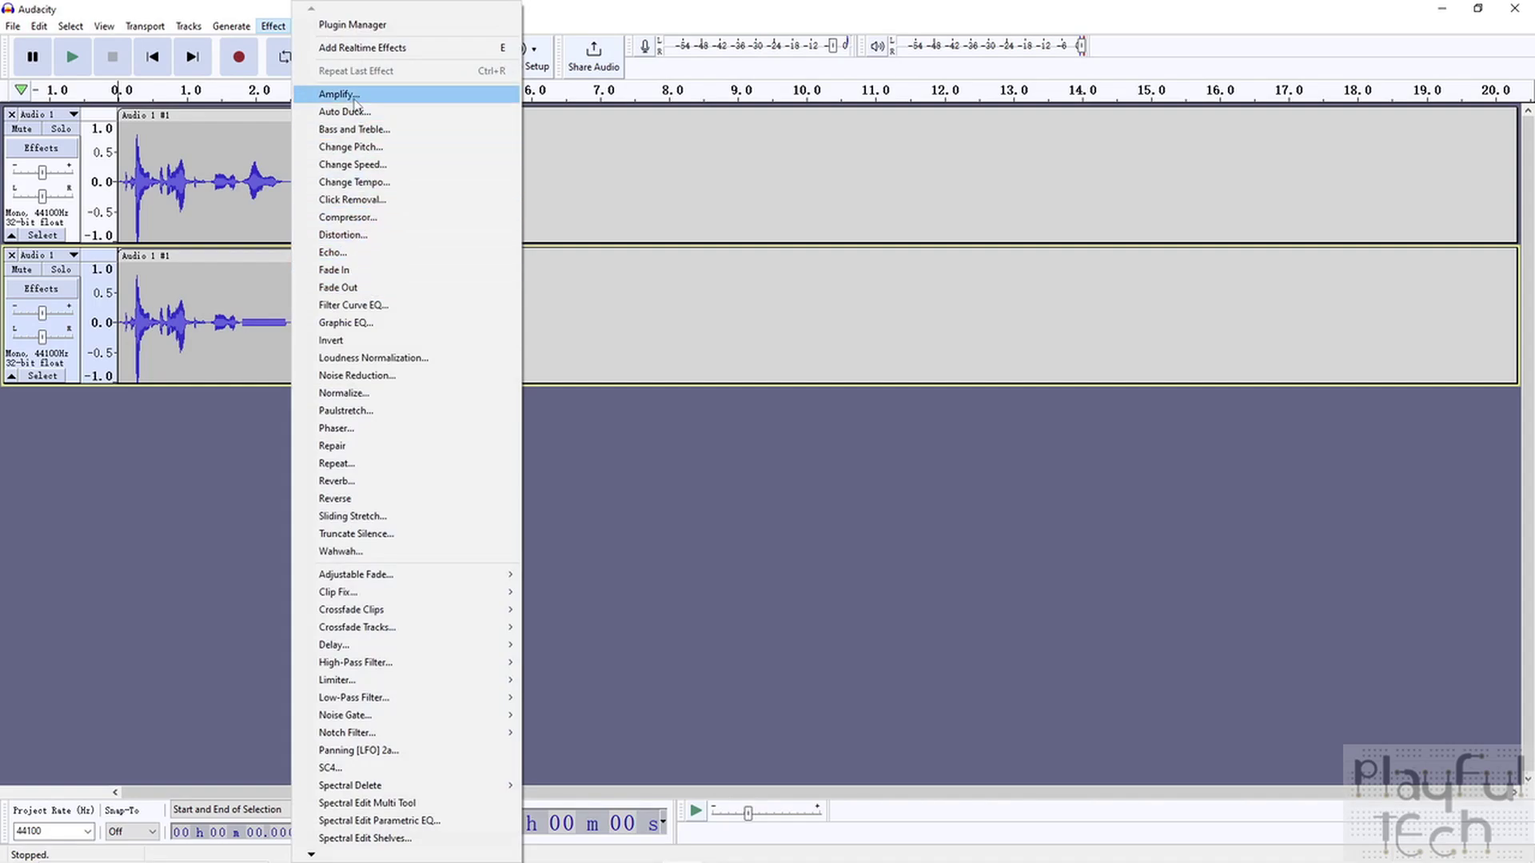
click(215, 219)
click(325, 188)
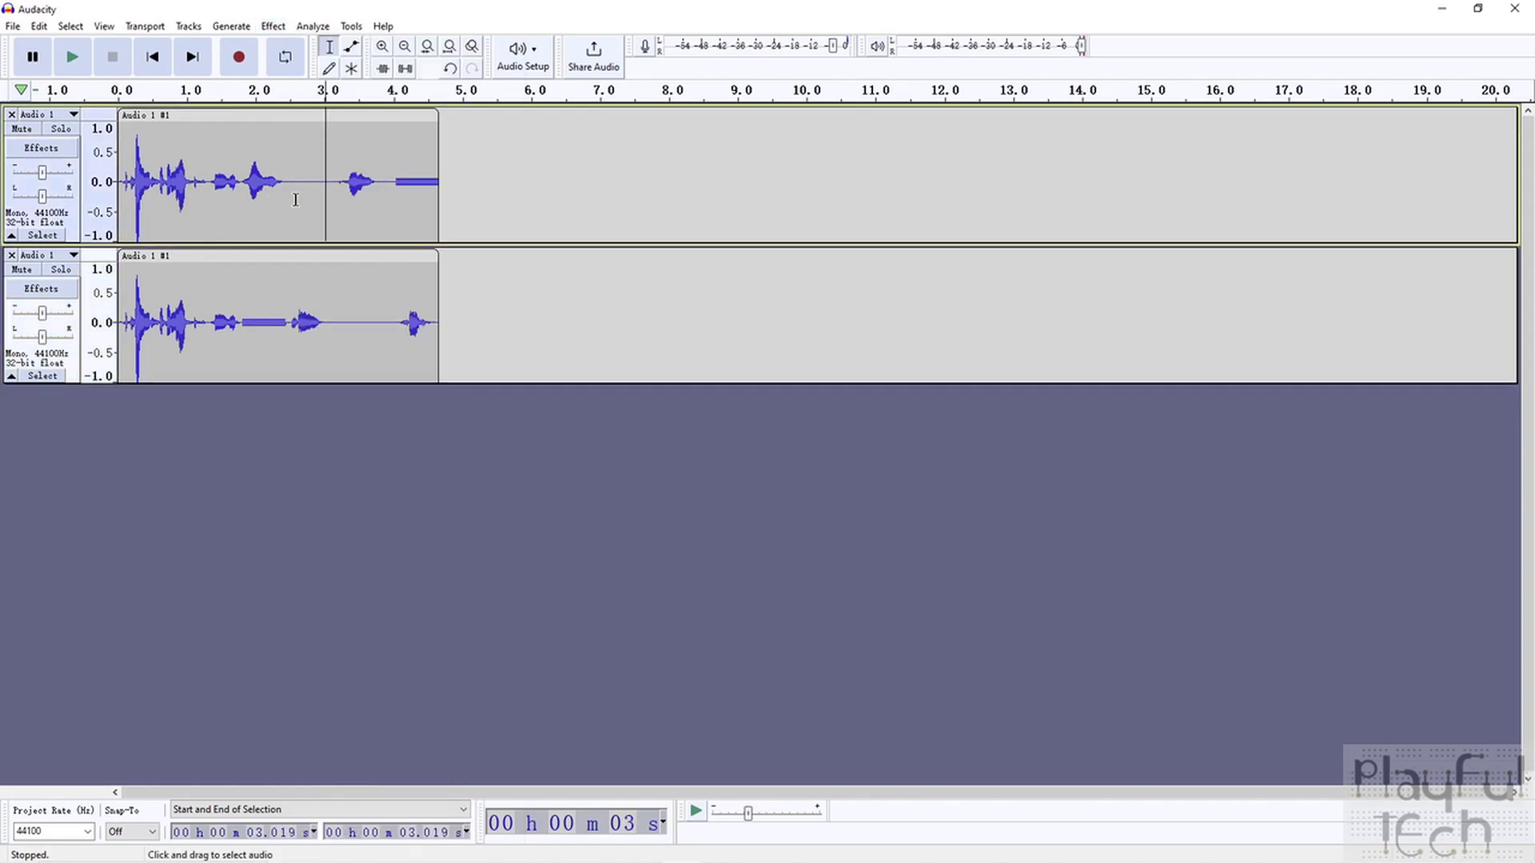
- Set up a multiple-file export in WAV (Microsoft) format to the folder D:\PlayfulTechnology\Split Aud
click(13, 25)
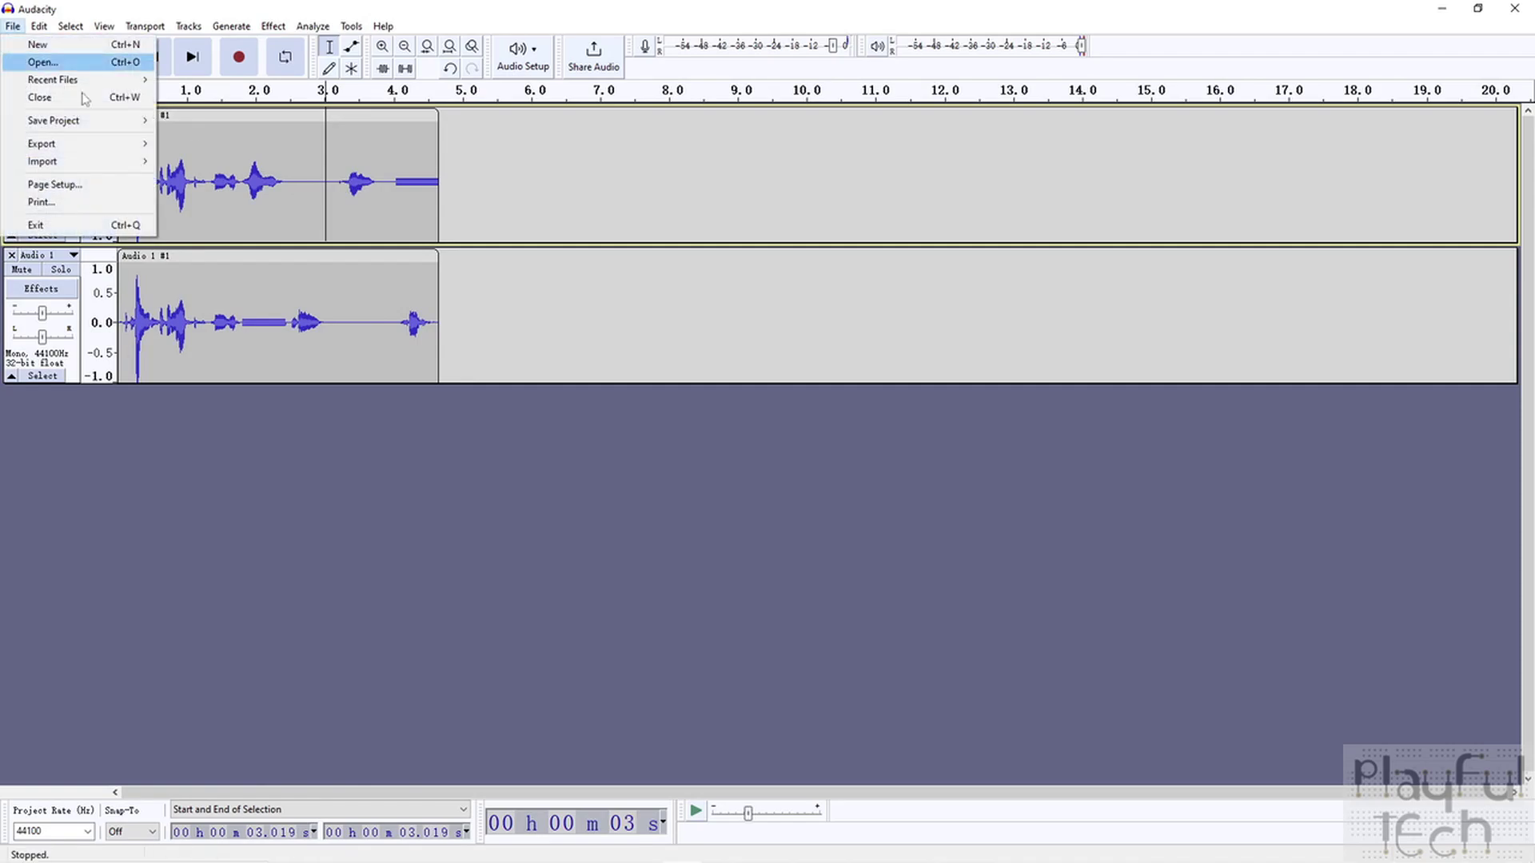
mouse_move(124, 147)
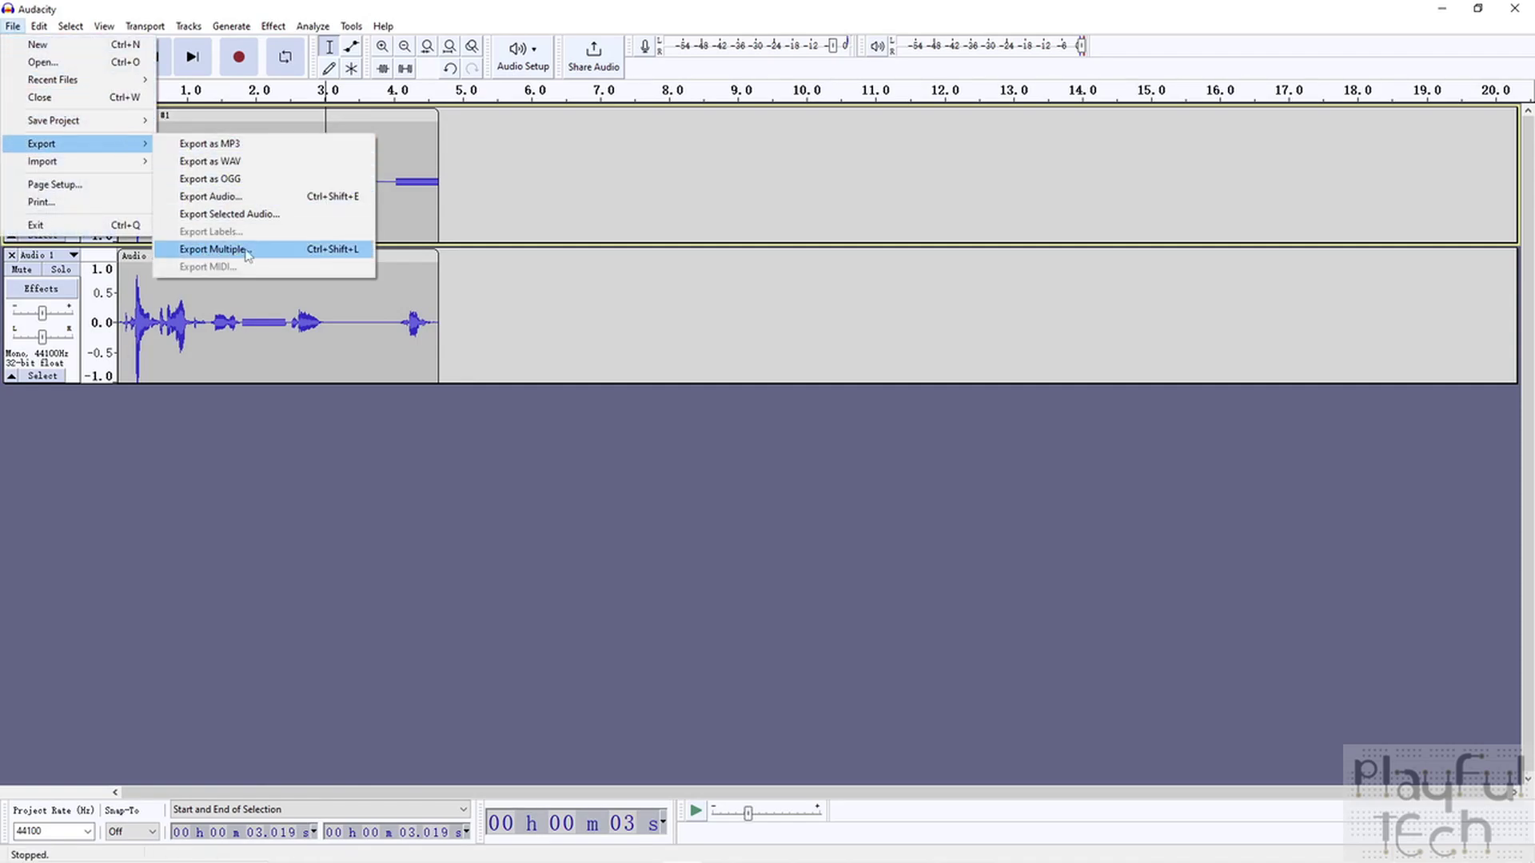
click(213, 249)
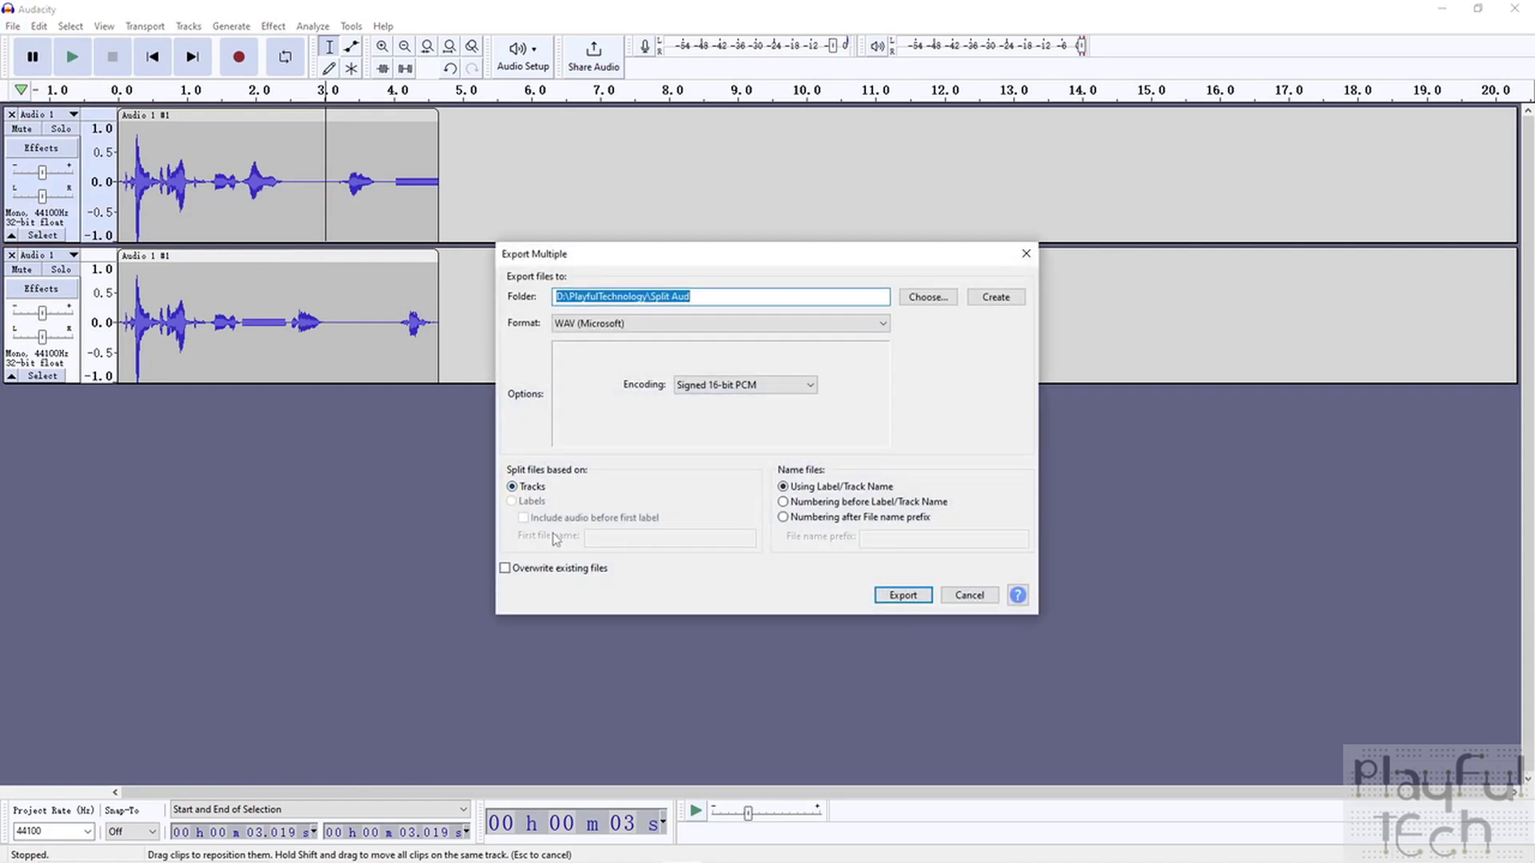
click(701, 322)
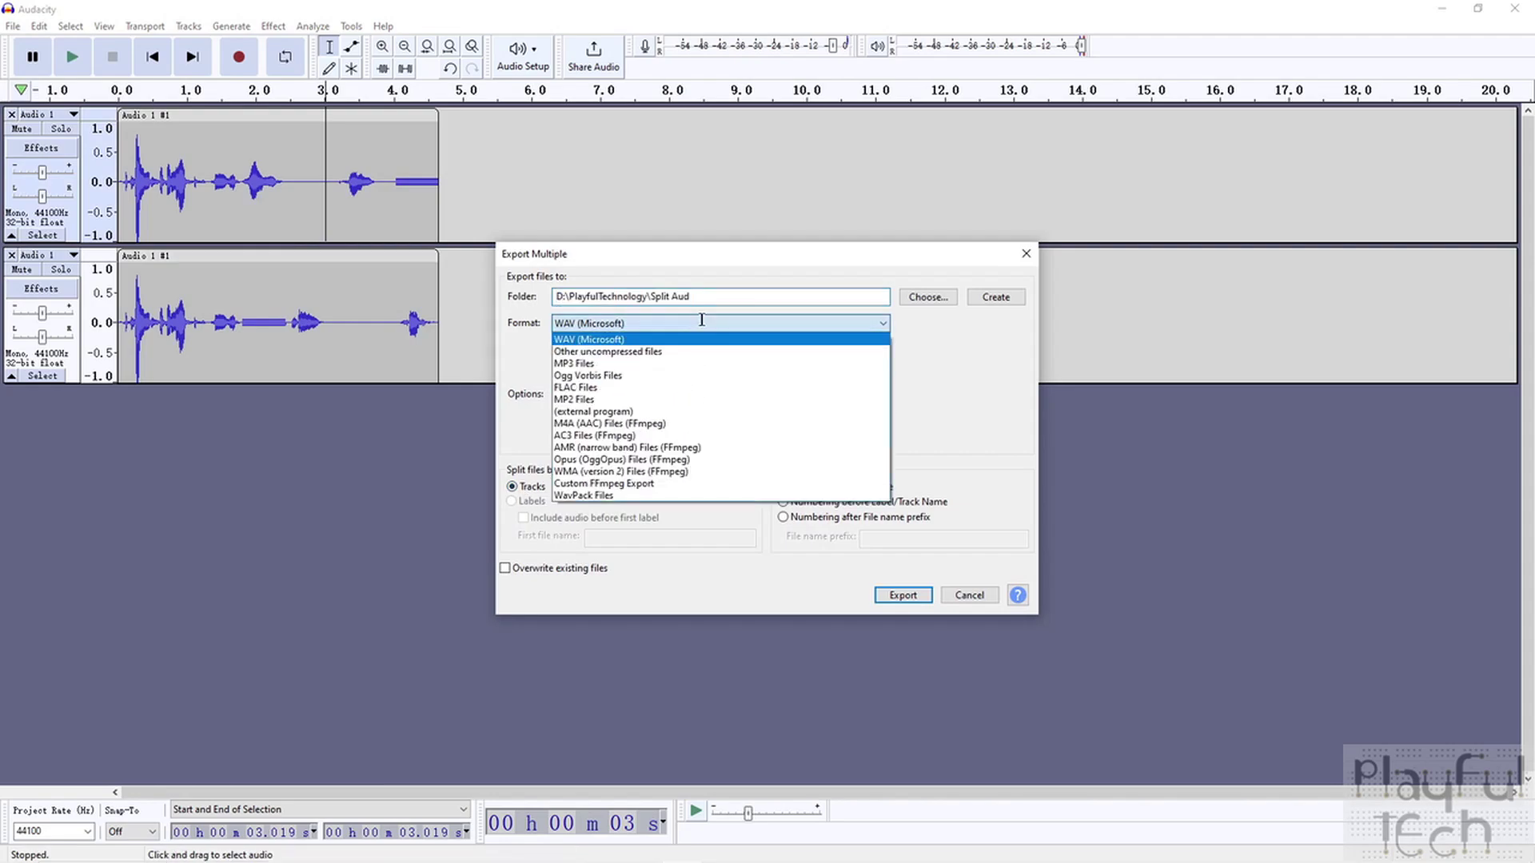
click(598, 340)
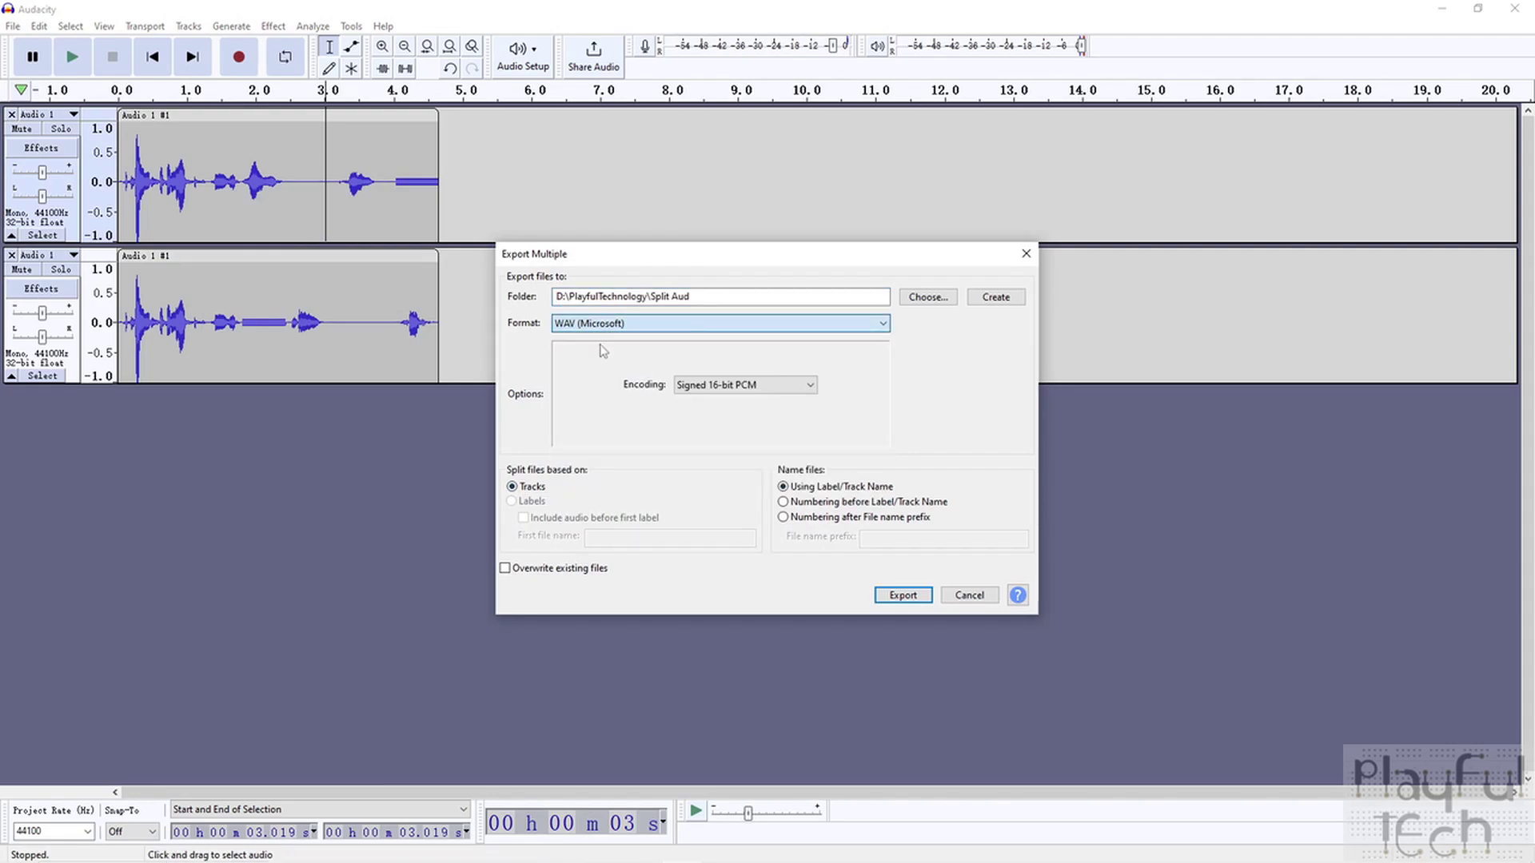
drag(686, 298, 541, 300)
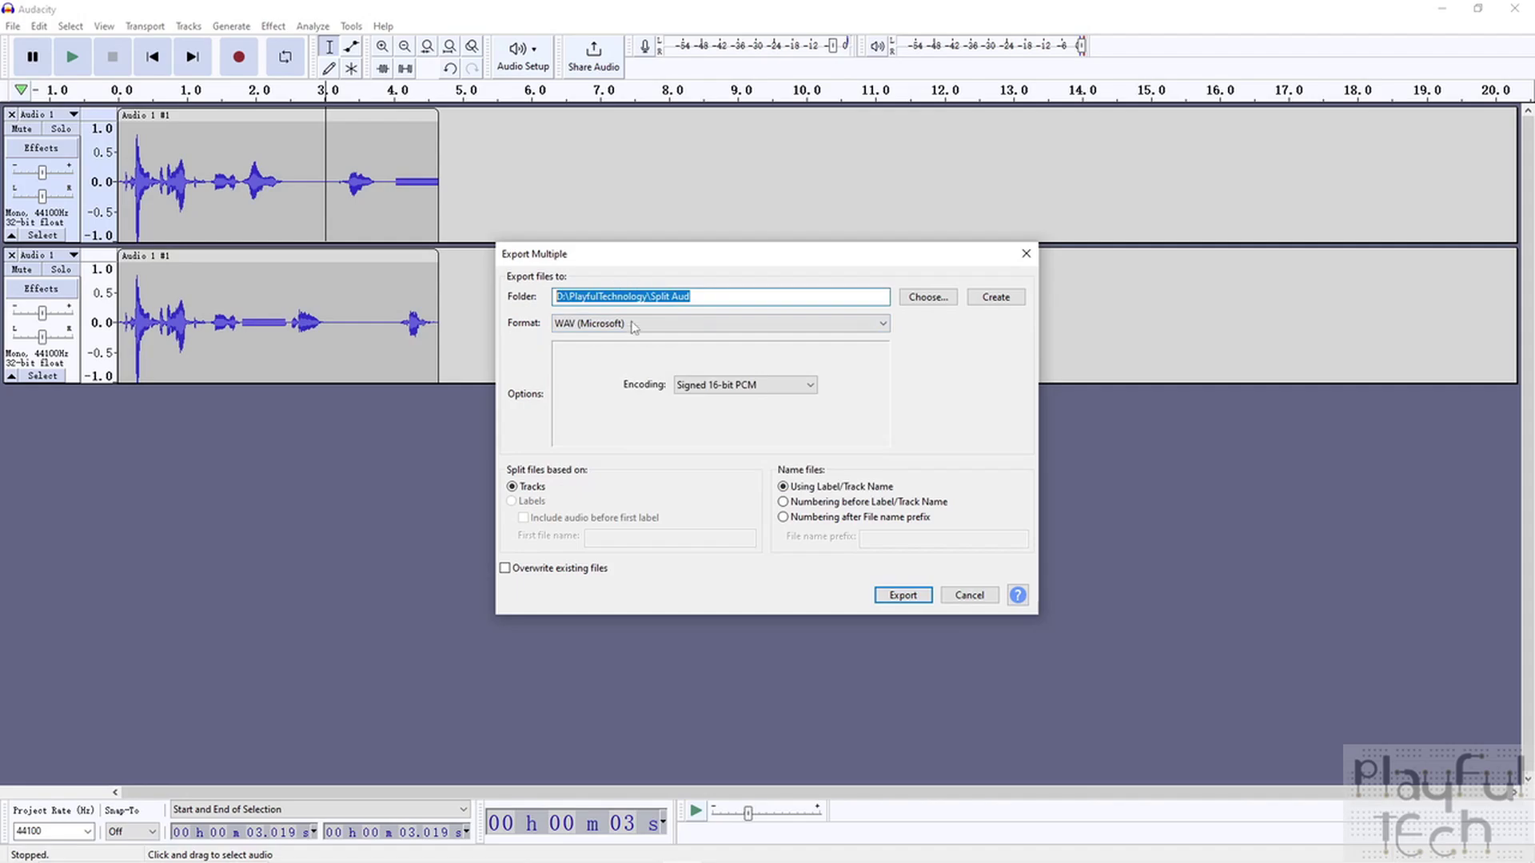
- Export both tracks with their metadata tags left as they are, and check the exported file names
click(903, 595)
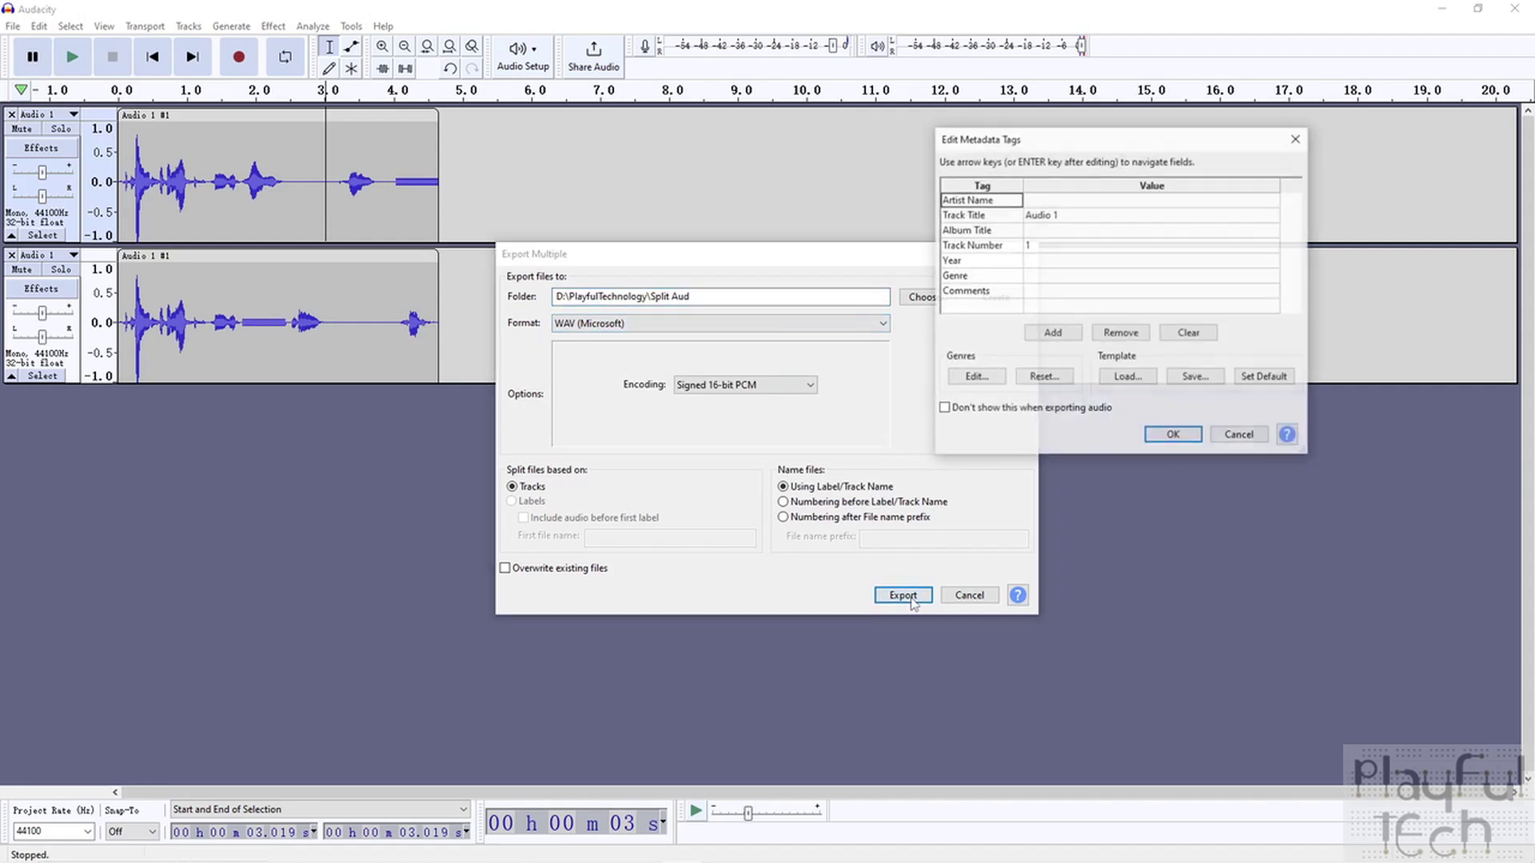
click(1197, 433)
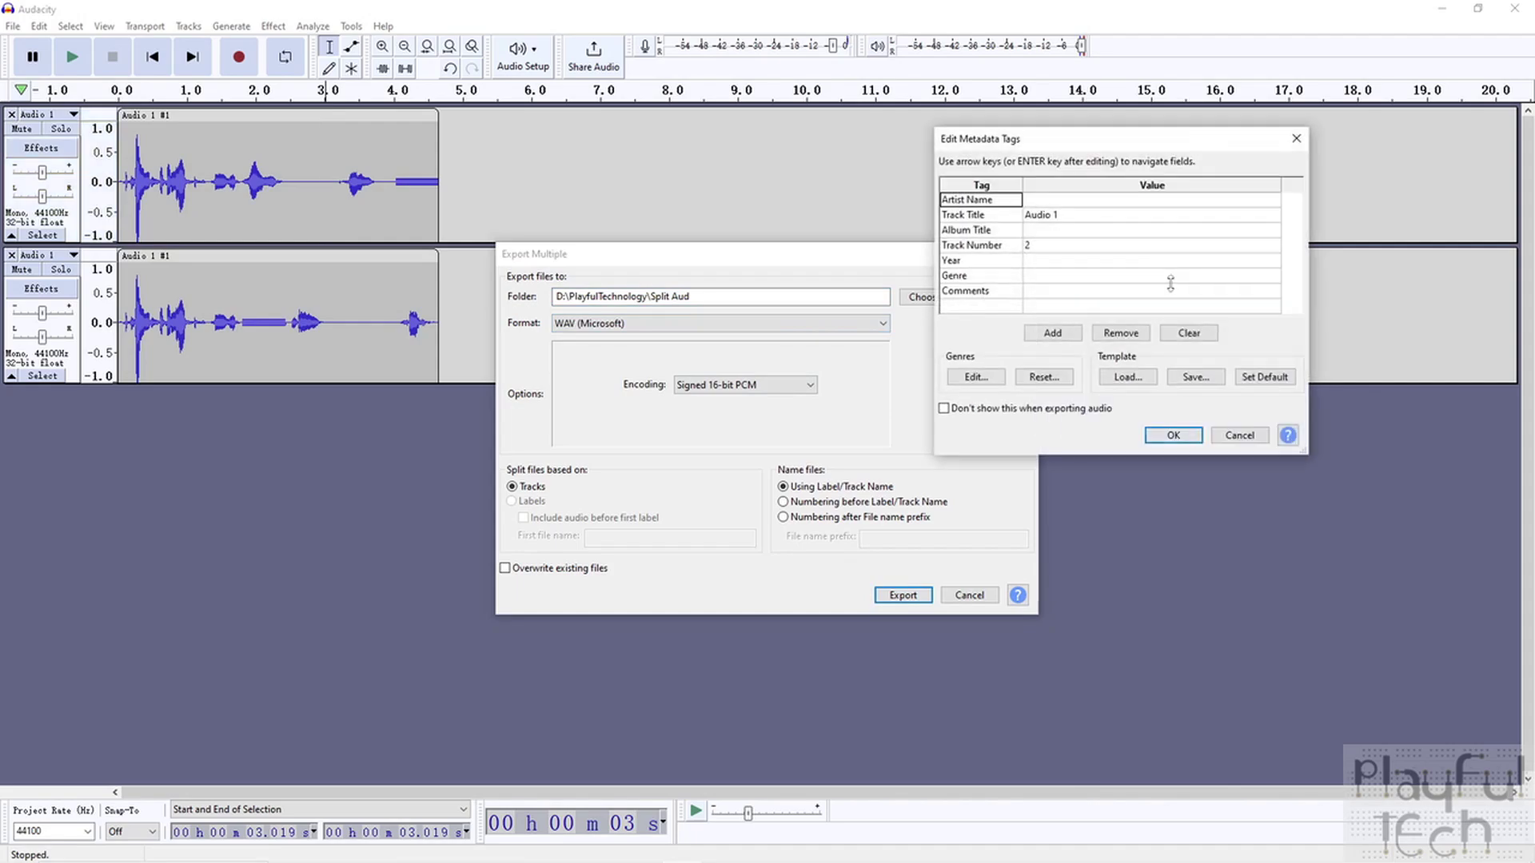
click(1170, 434)
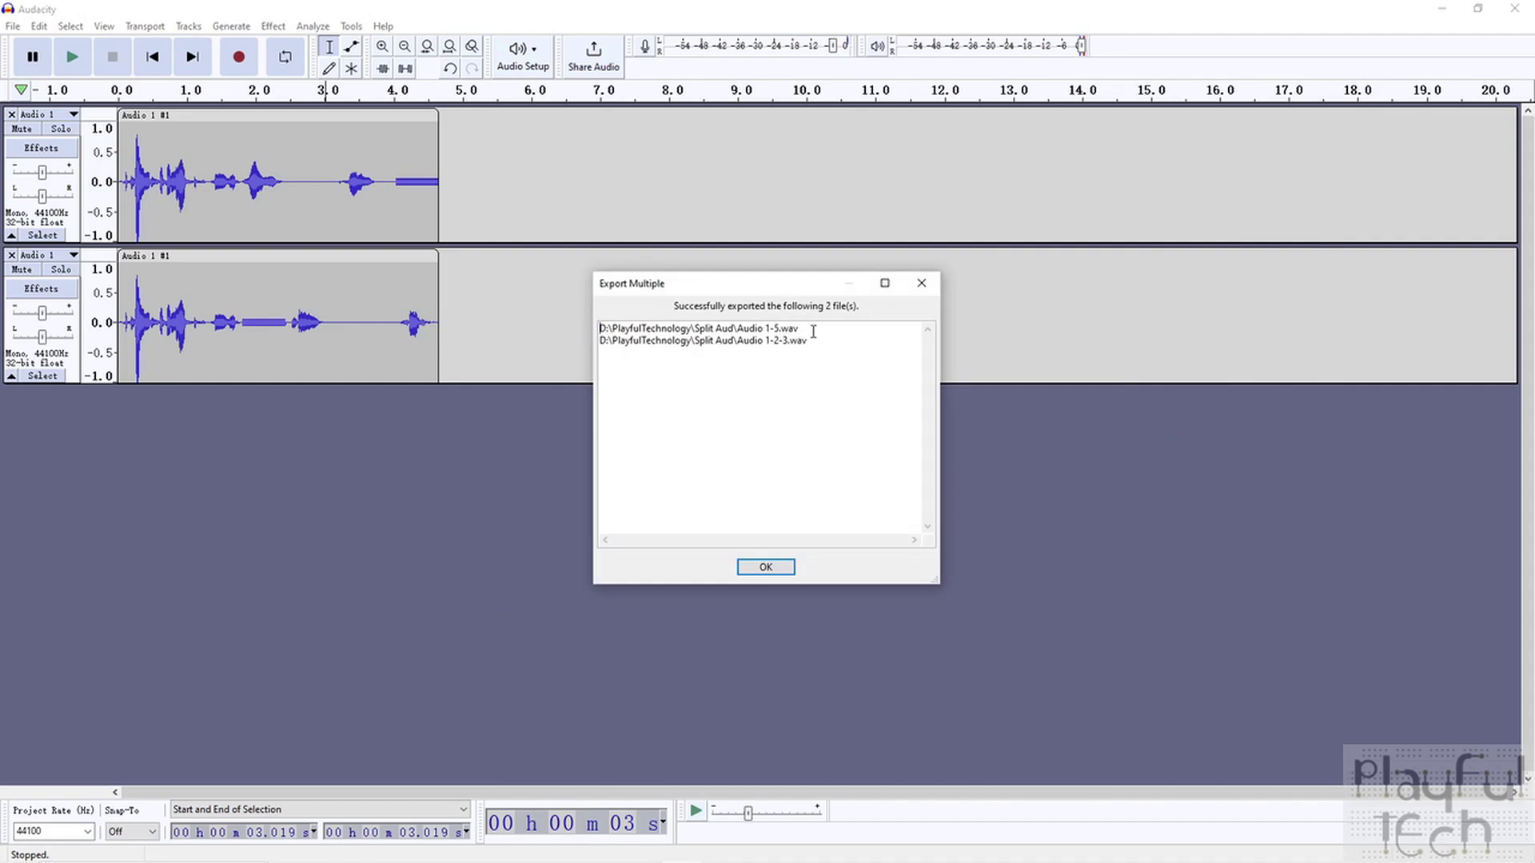
drag(813, 330, 742, 323)
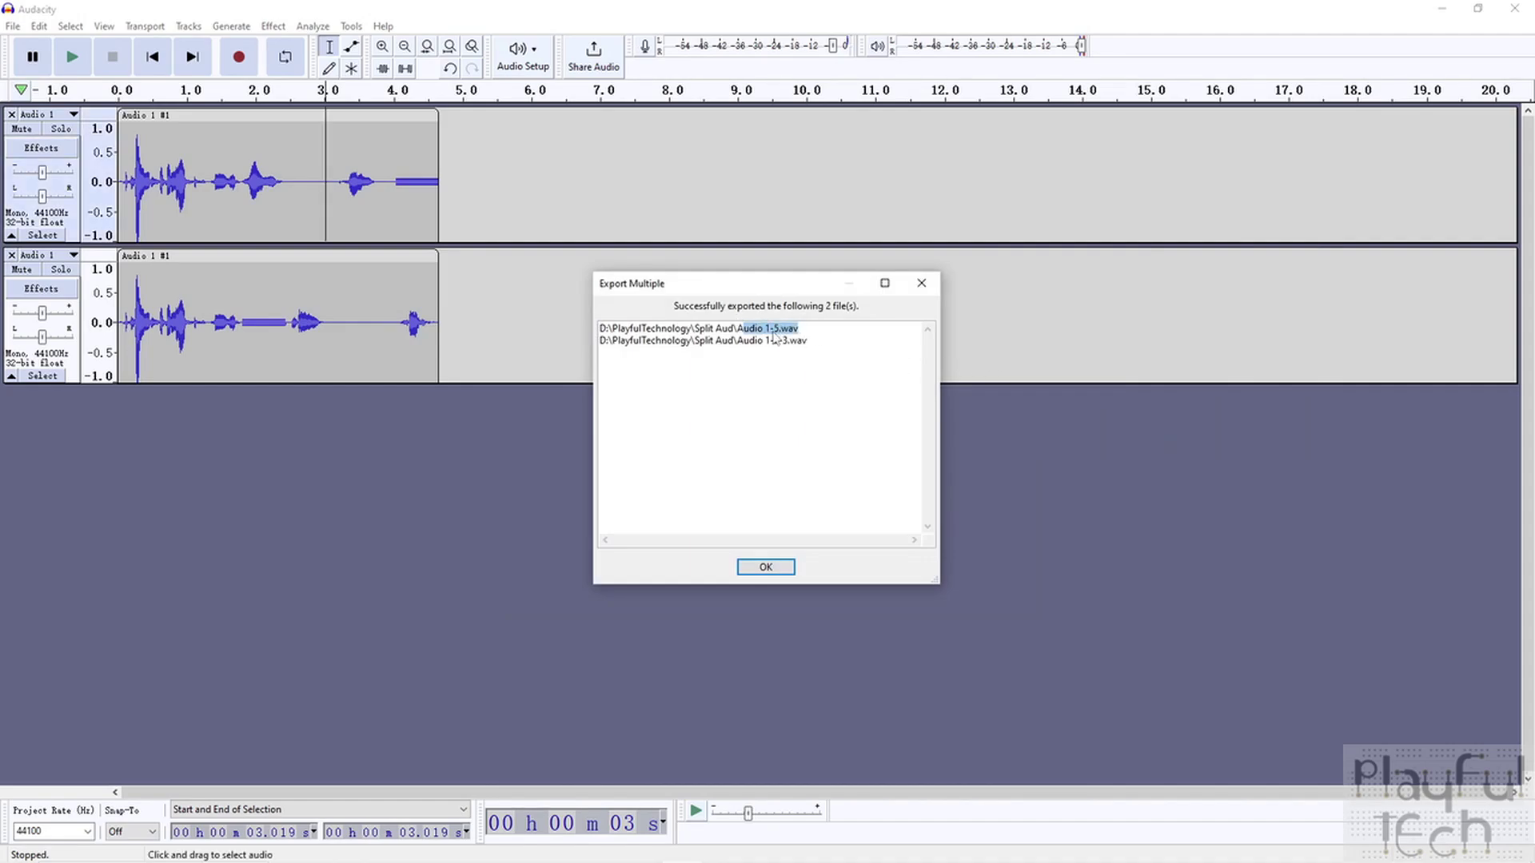
click(817, 347)
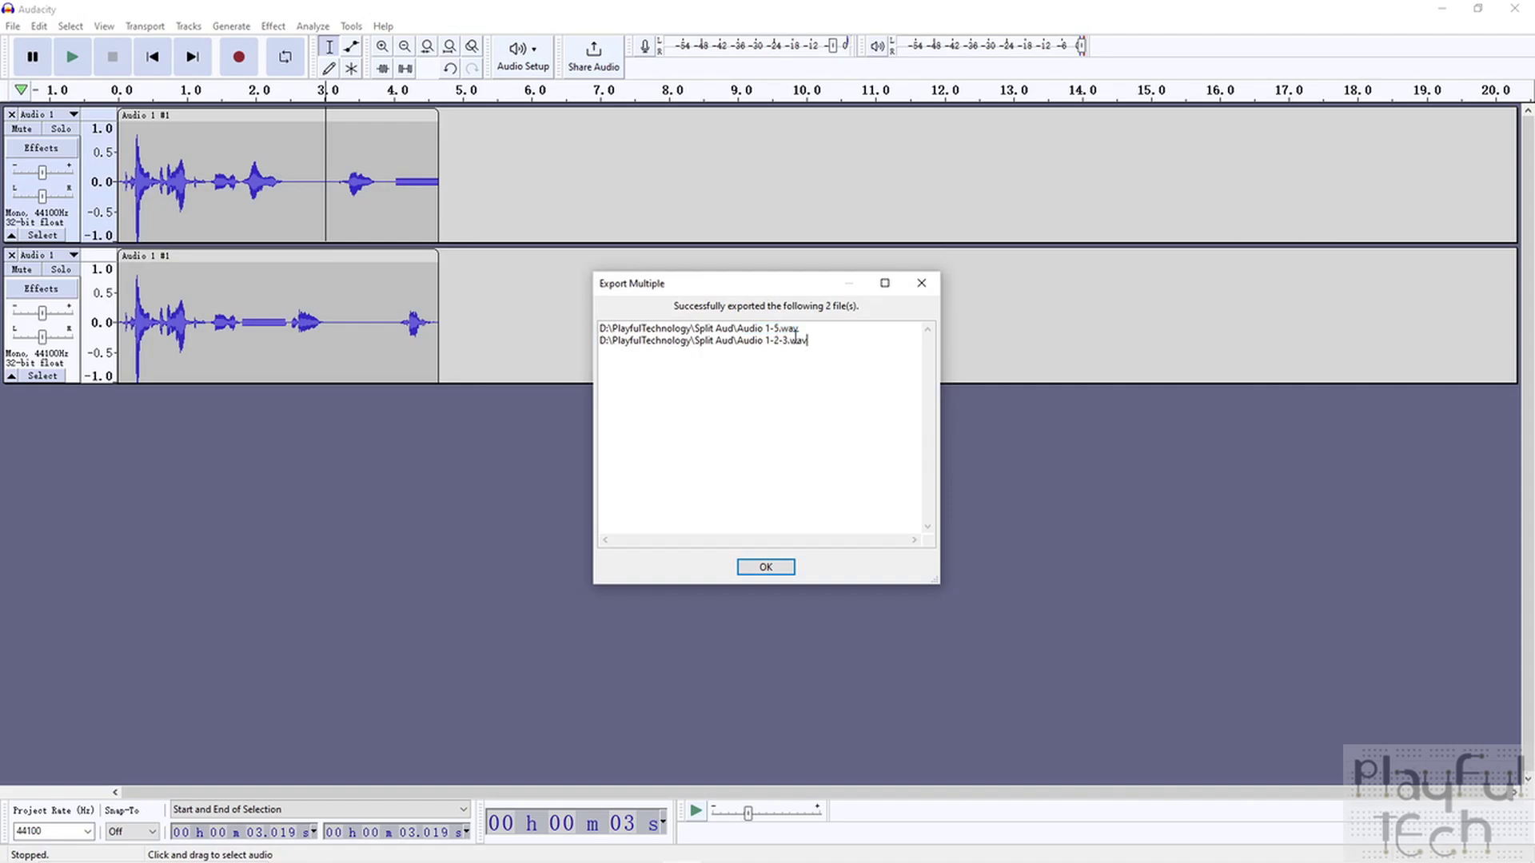